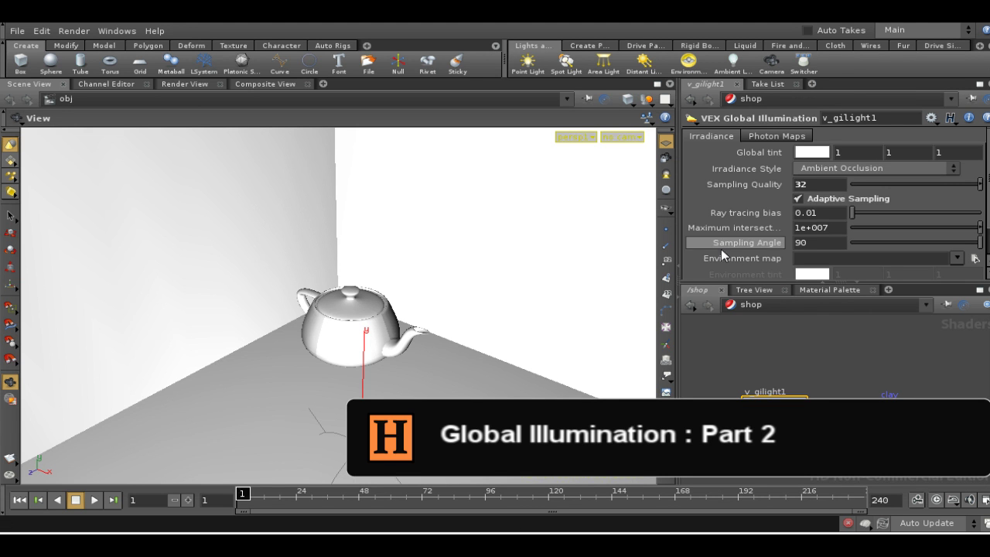
Step: Set v_gilight1's Irradiance Style to Transparent Ambient Occlusion, keeping Sampling Quality at 32
left_click(801, 173)
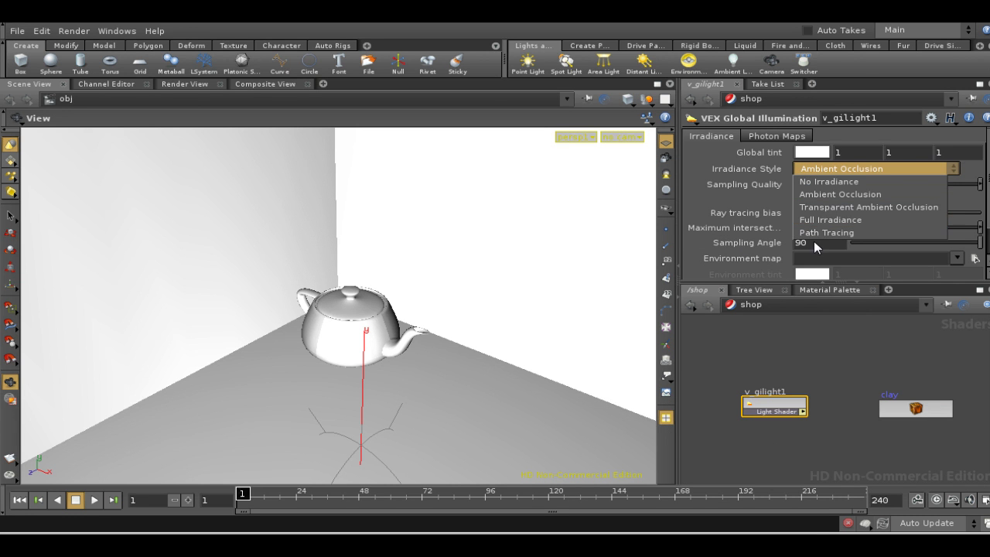
left_click(762, 208)
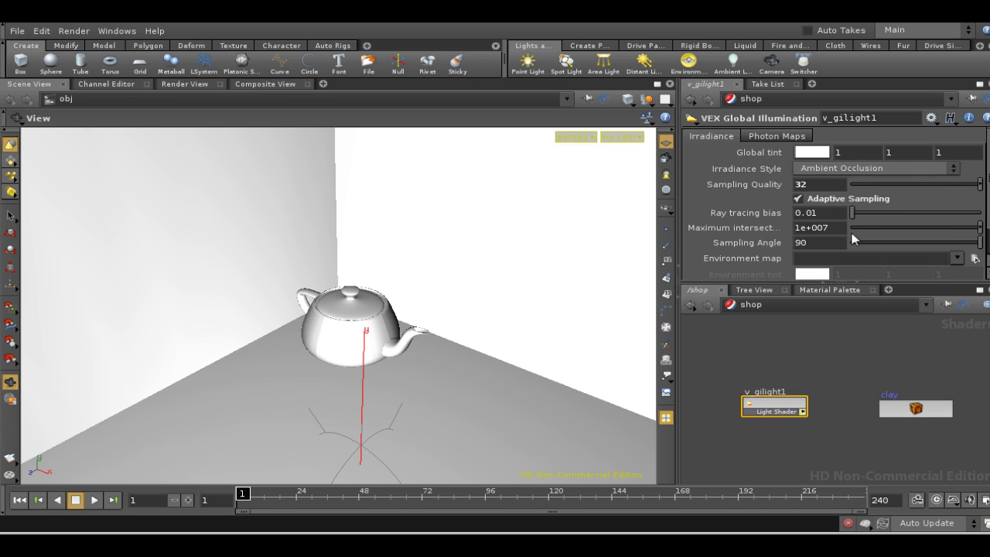
left_click(849, 176)
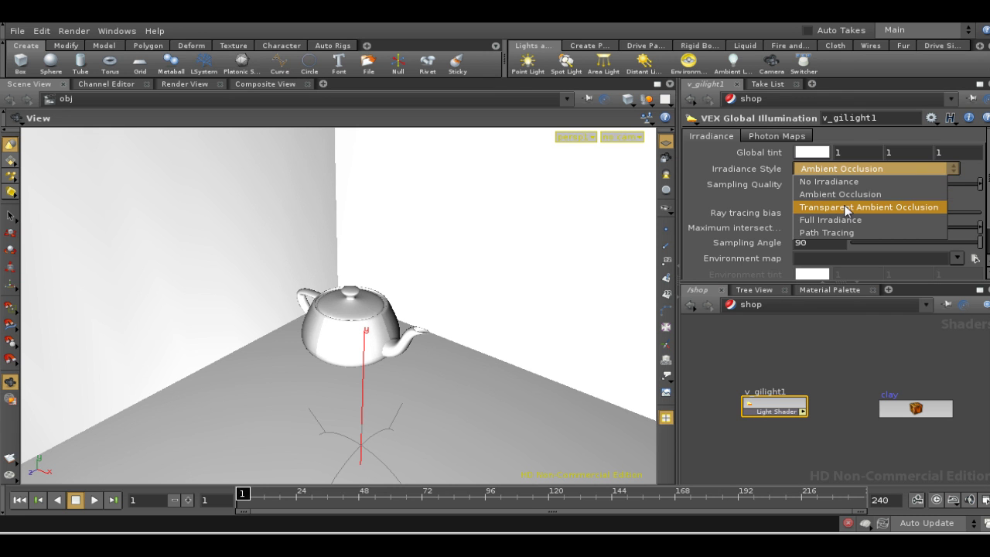
left_click(847, 207)
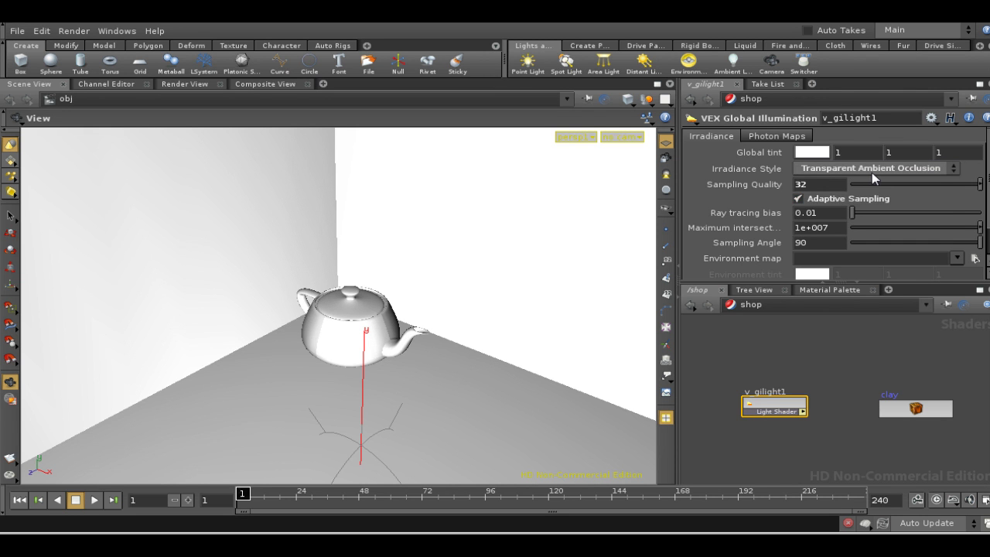
scroll(924, 174, "up", 1)
left_click(847, 169)
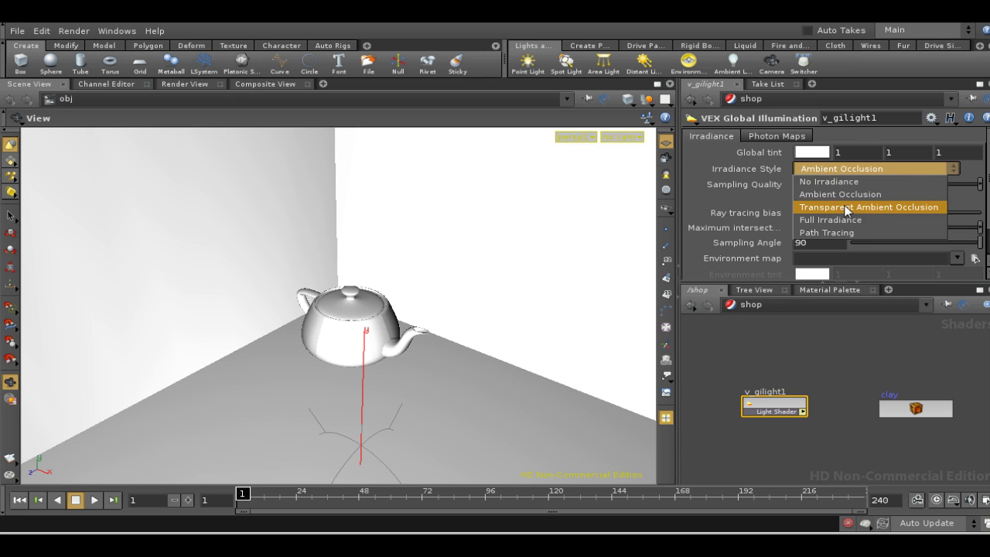
left_click(847, 207)
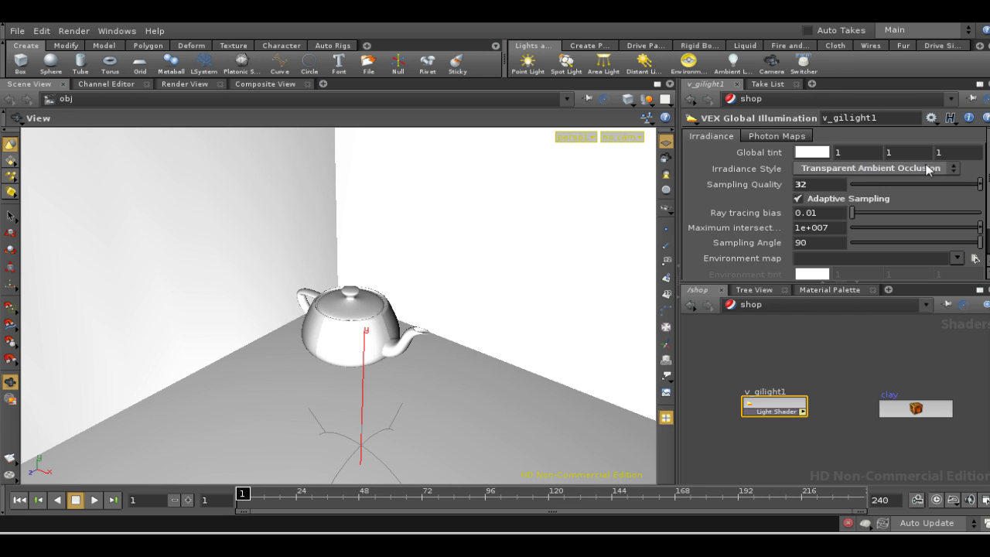
Step: Change v_gilight1's Irradiance Style from Transparent Ambient Occlusion to Full Irradiance
left_click(844, 174)
left_click(845, 220)
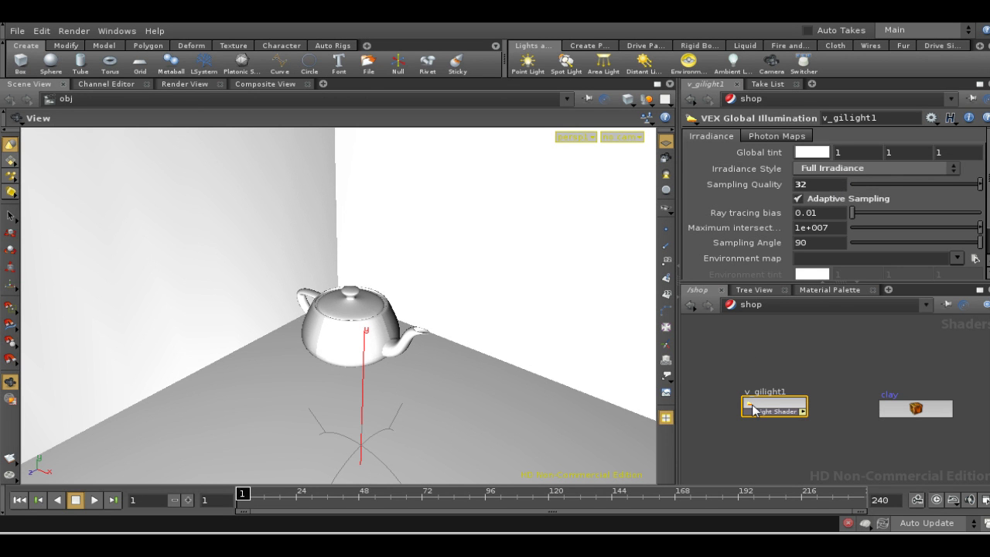
Step: Go to the /out network and render mantra1 to MPlay at 640x480
left_click(834, 306)
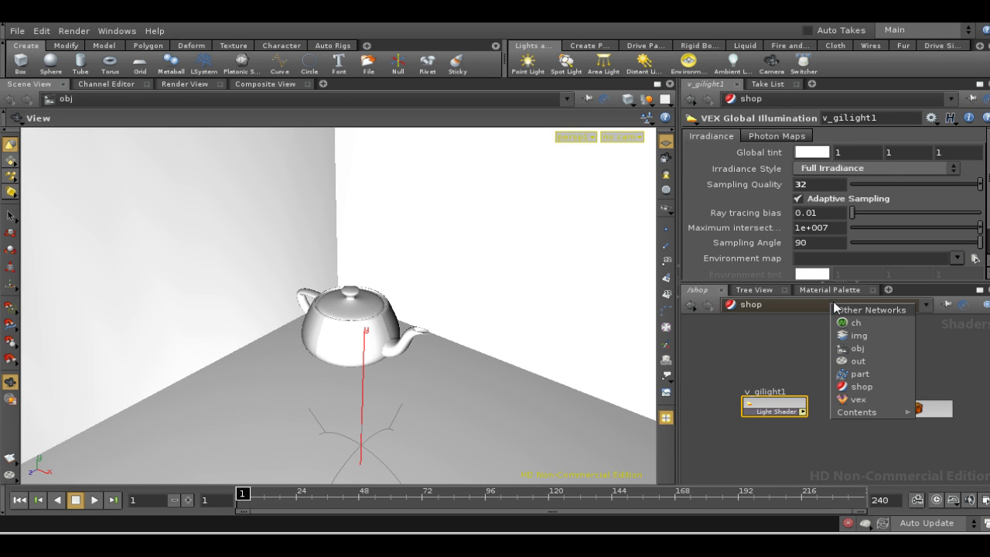
left_click(854, 362)
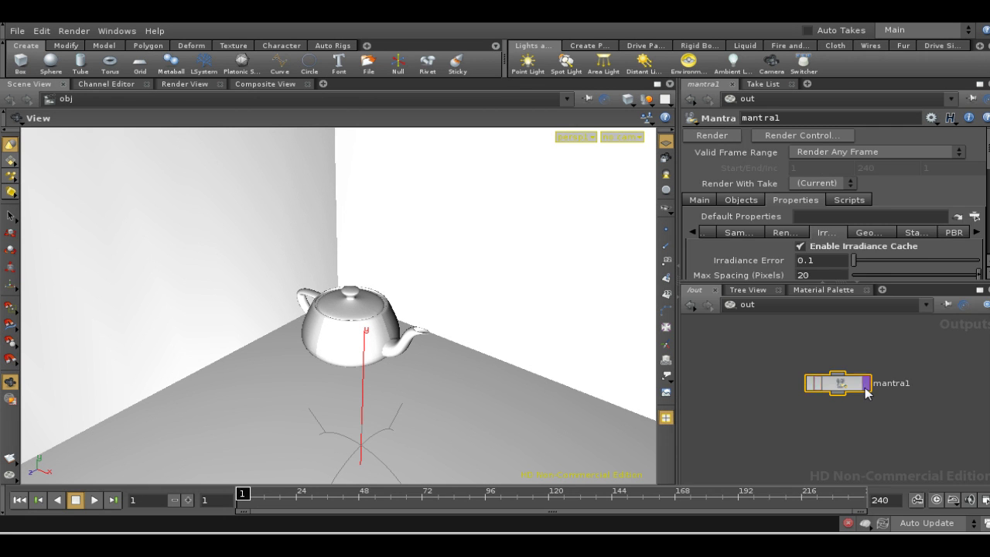
left_click(866, 393)
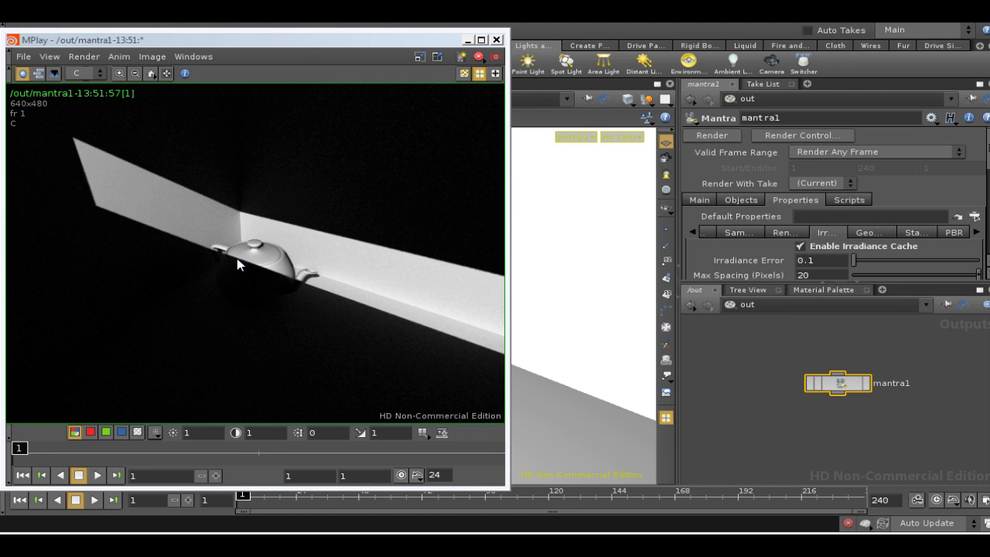
scroll(339, 300, "up", 5)
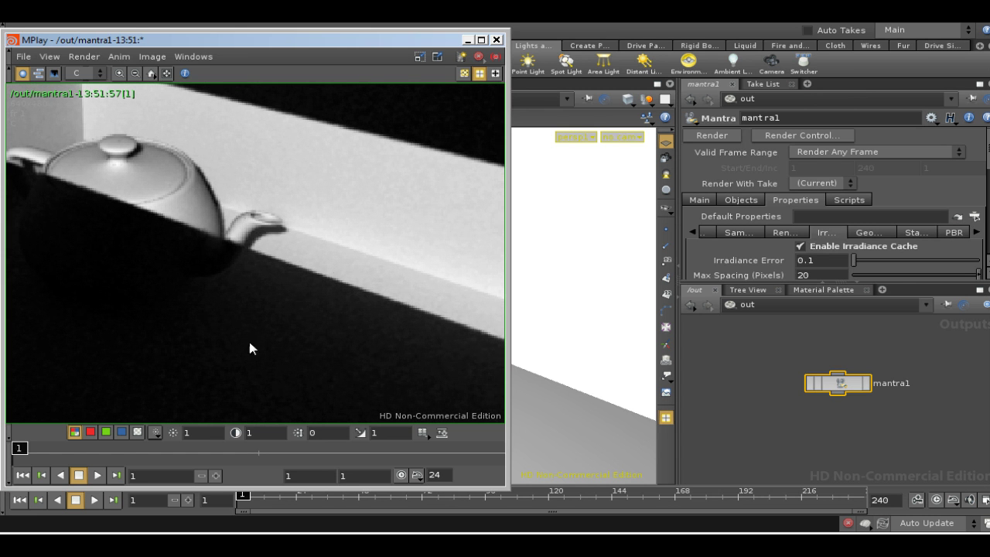
middle_click_drag(263, 288, 431, 232)
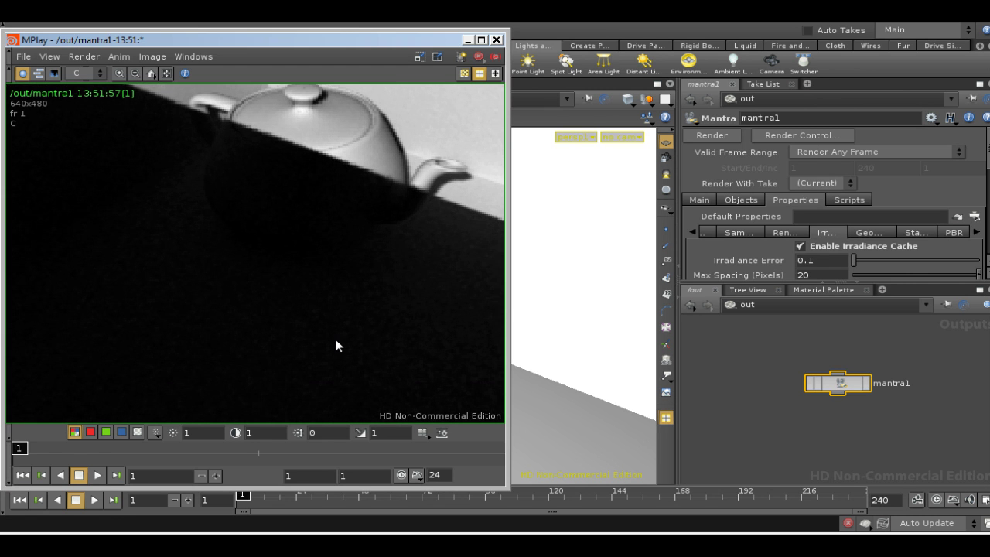
middle_click_drag(347, 333, 378, 317)
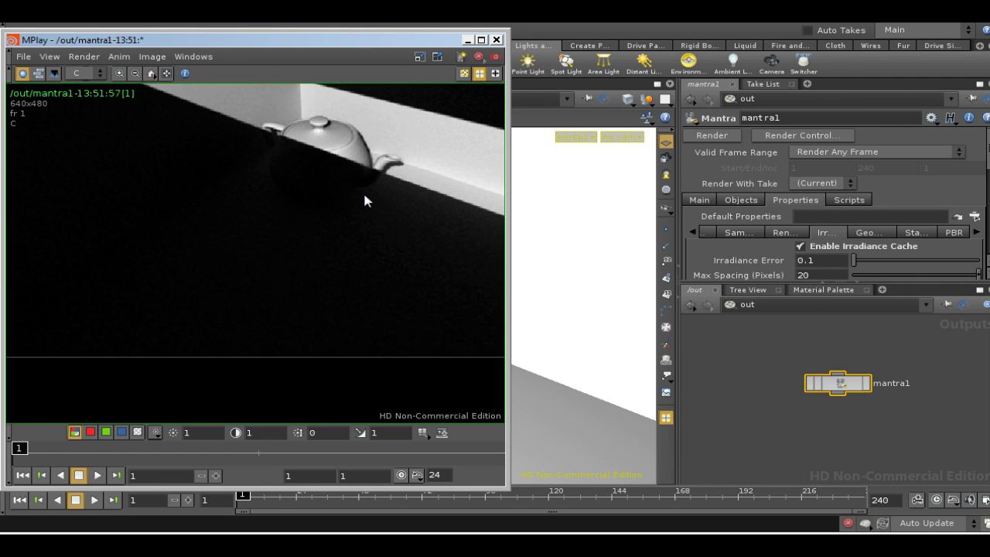
middle_click_drag(363, 194, 315, 256)
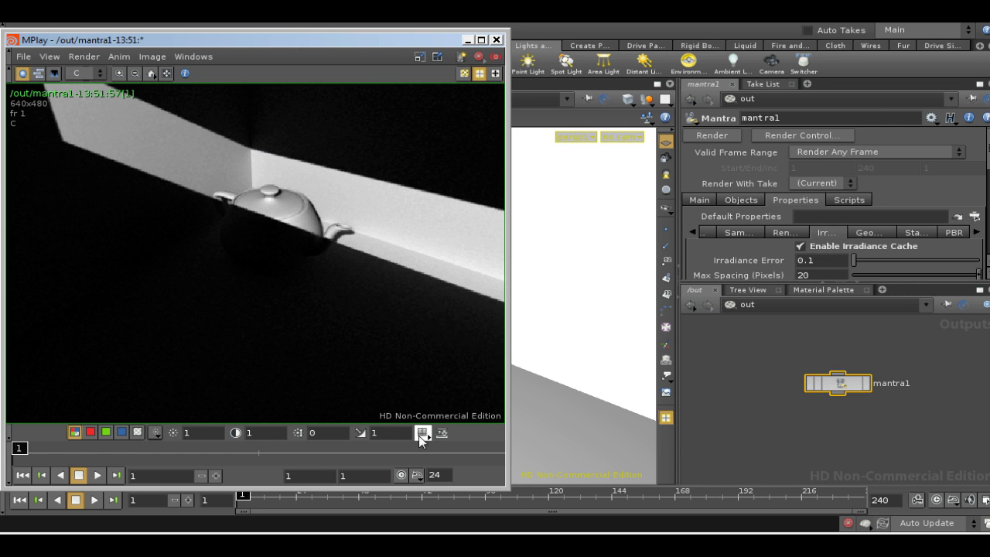
middle_click_drag(382, 435, 445, 412)
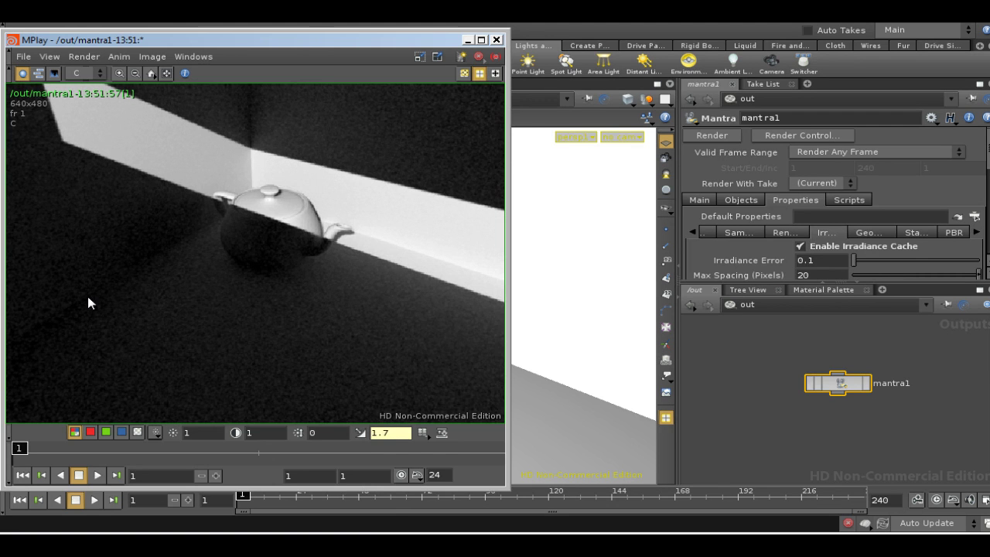
middle_click(385, 433, "ctrl")
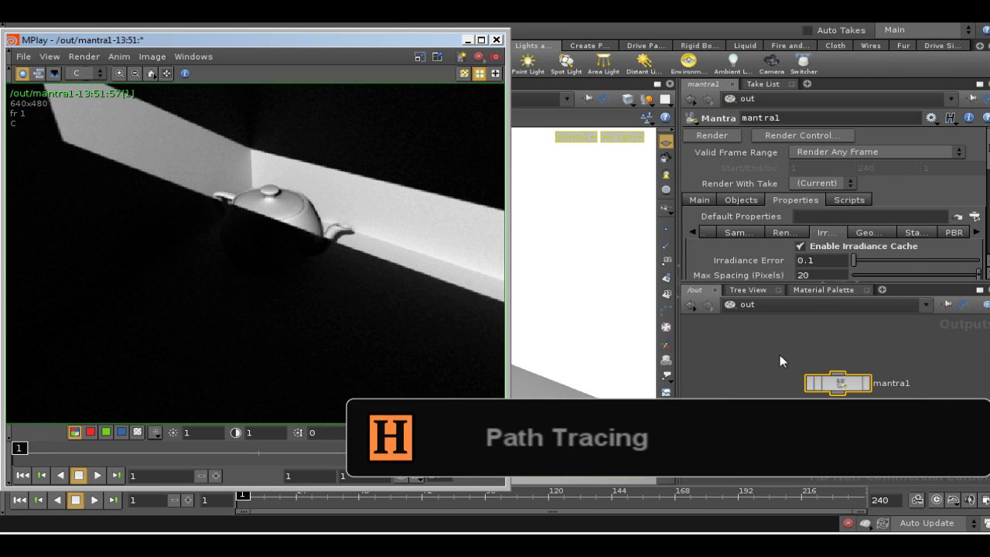
Step: In /shop, set v_gilight1's Irradiance Style to Path Tracing
left_click(805, 303)
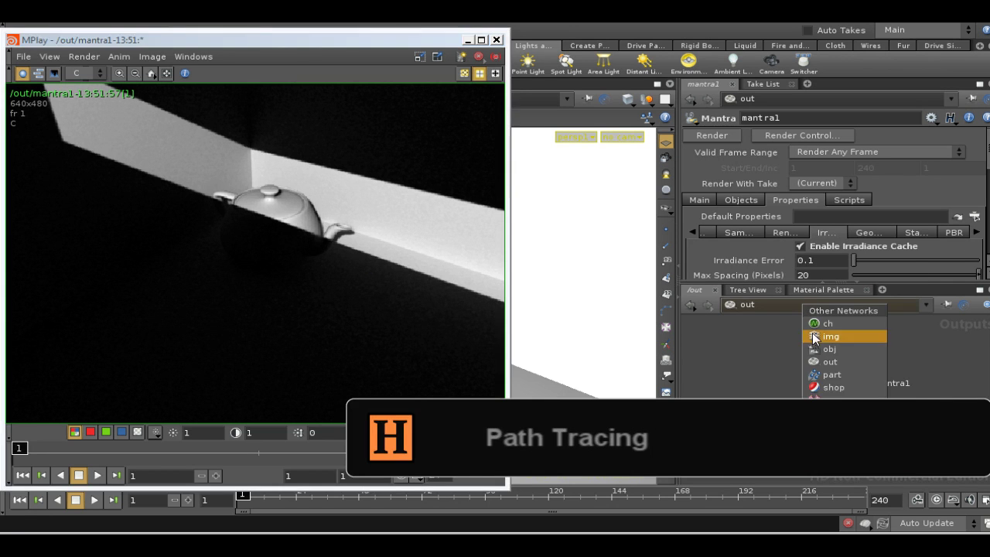
left_click(836, 387)
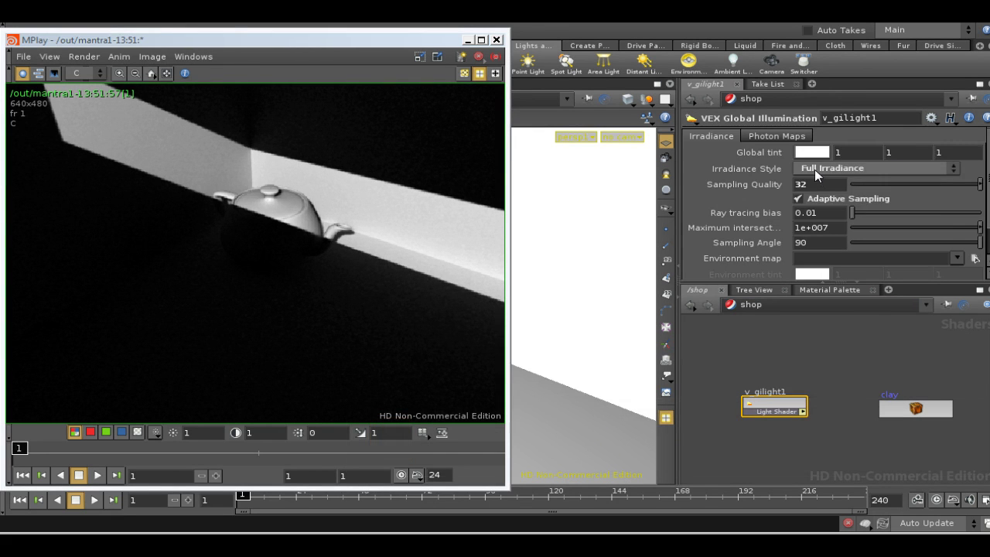
left_click(814, 169)
left_click(816, 235)
Step: Re-render mantra1 from /out to produce the path-traced frame in MPlay
left_click(801, 302)
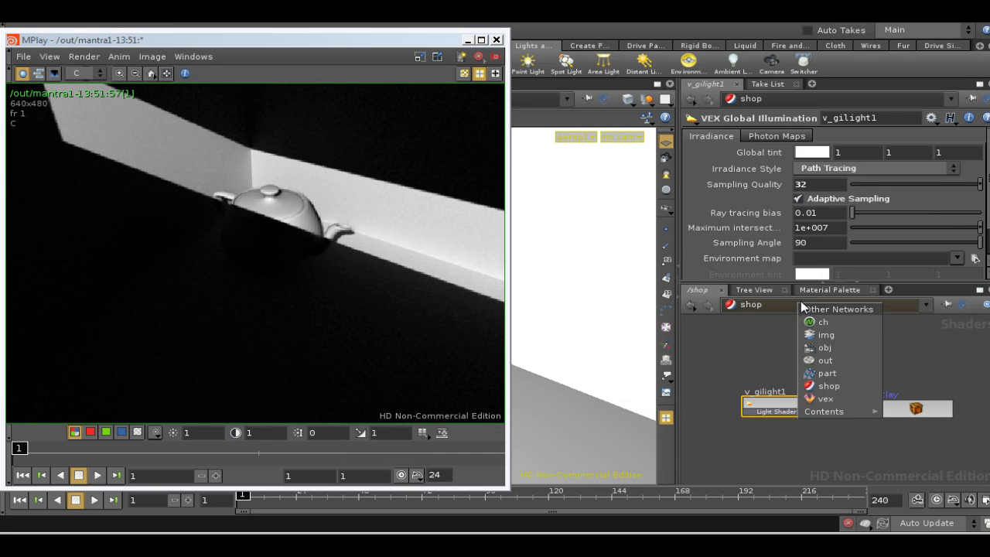
left_click(831, 361)
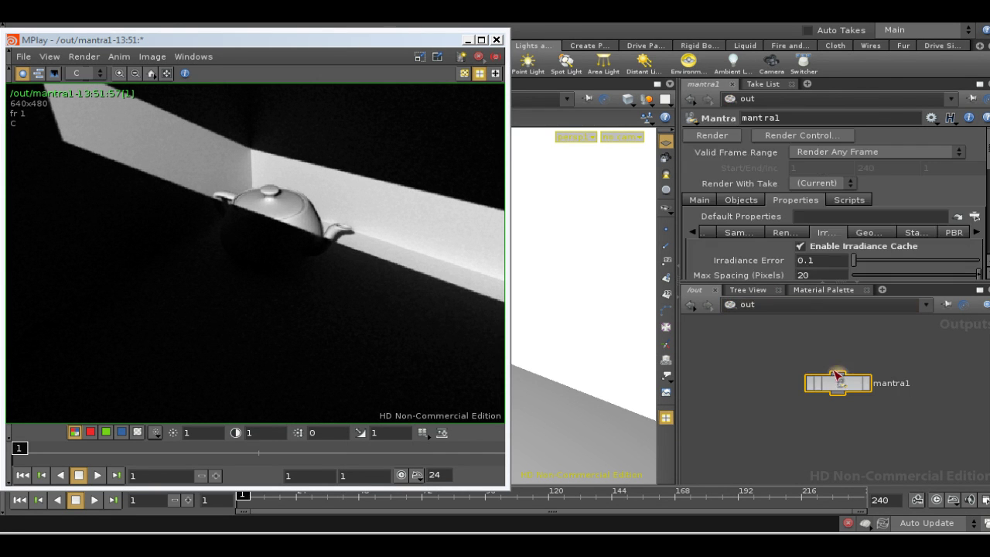
left_click(865, 394)
left_click(751, 520)
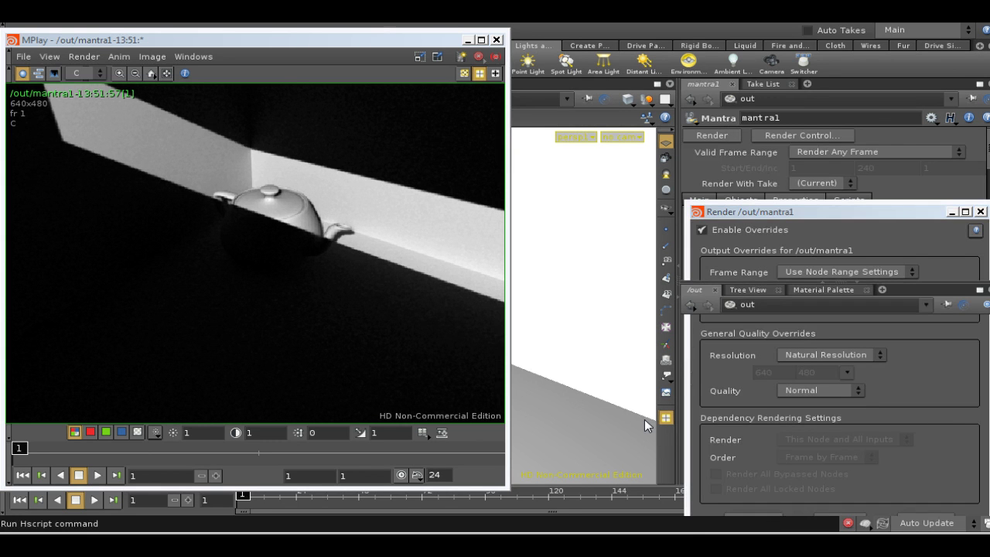
left_click(882, 523)
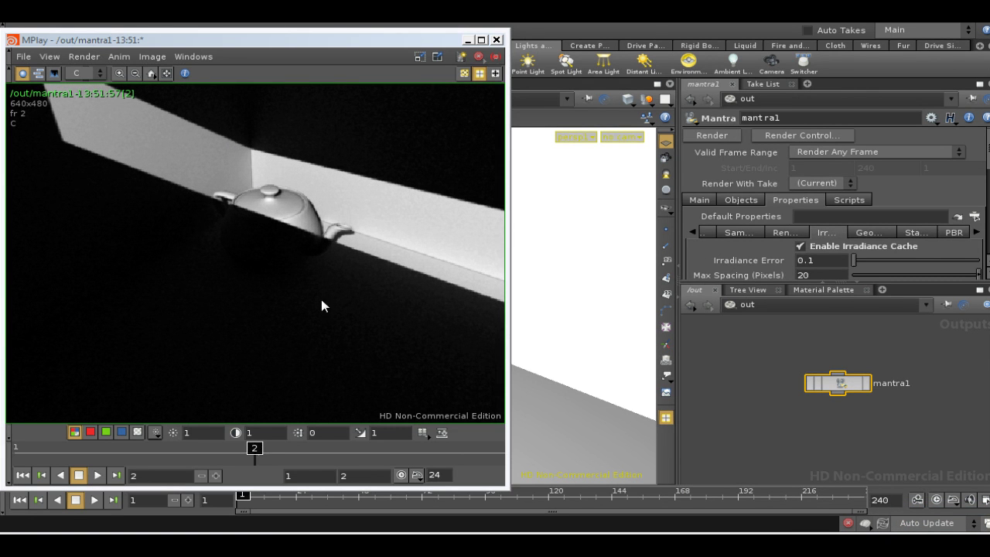
Step: Scrub MPlay between frame 1 and the path-traced frame 2 to compare them
left_click_drag(263, 450, 3, 471)
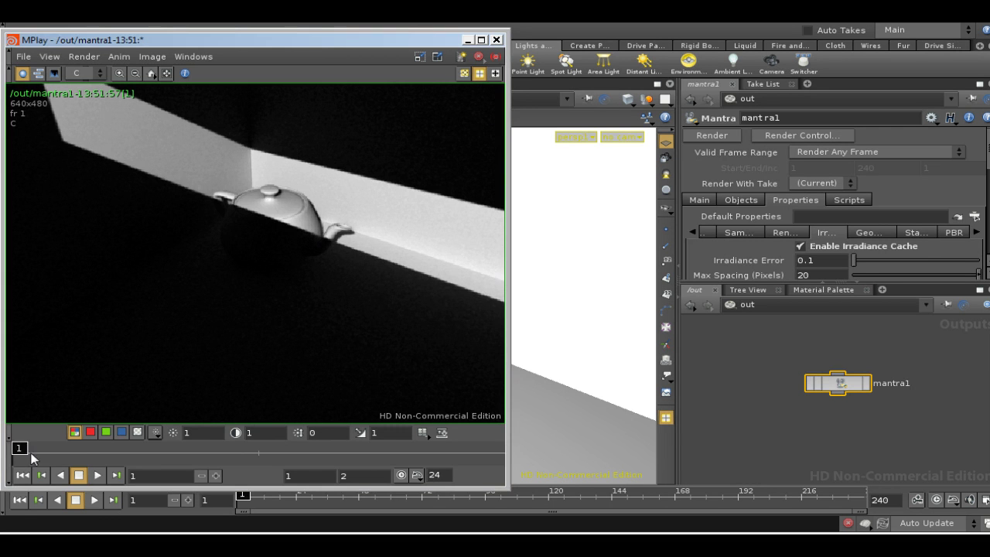
left_click_drag(42, 446, 292, 439)
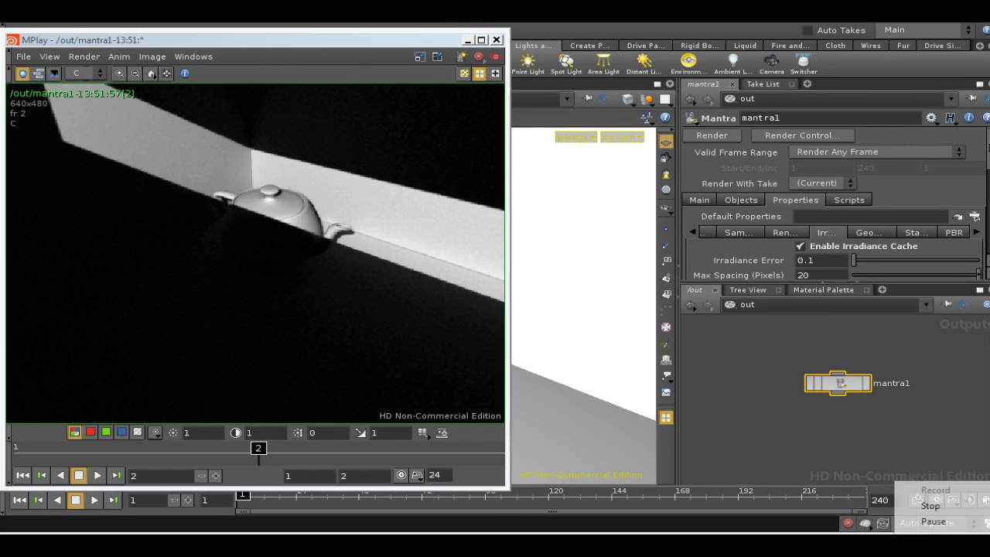
Step: Close MPlay and orbit the viewport to a raised view over the walls and spotlight
left_click(931, 520)
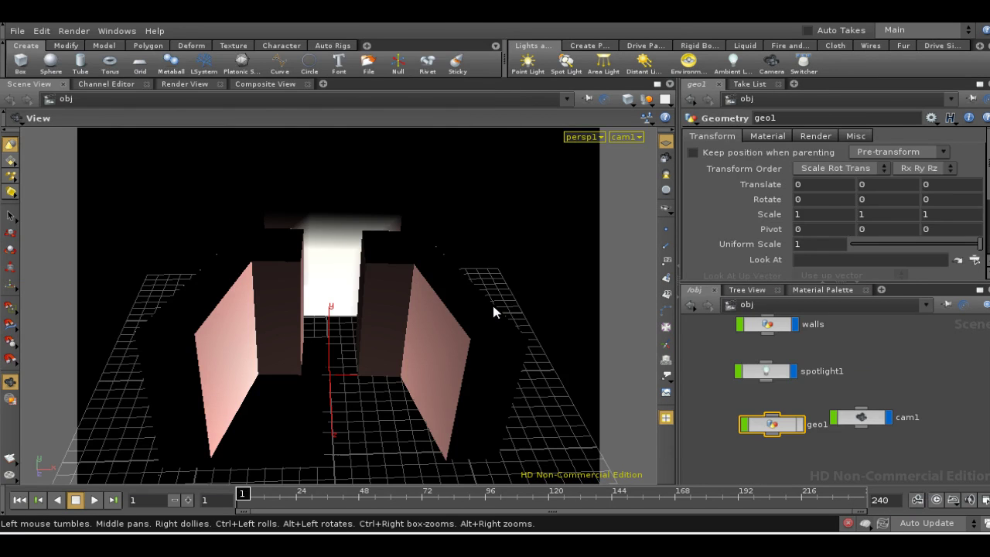
left_click_drag(429, 321, 399, 333)
left_click_drag(427, 220, 389, 285)
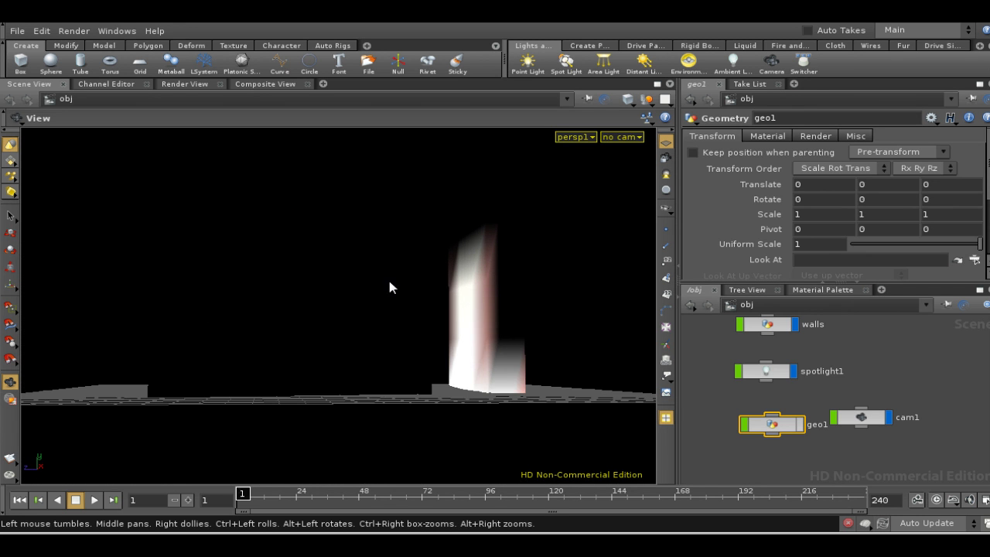
left_click_drag(398, 318, 468, 375)
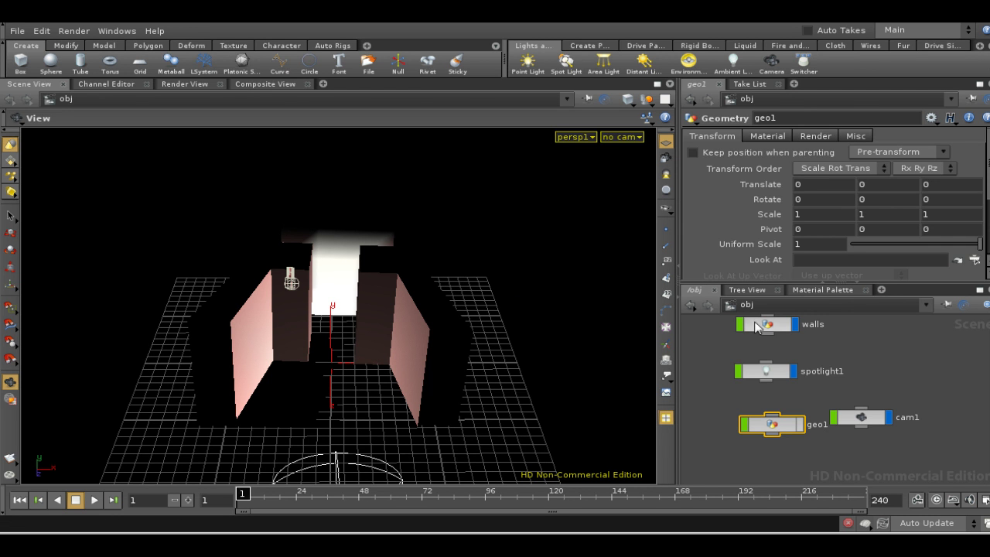
Step: Create a Mantra render node, mantra1, in the /out network
right_click(817, 311)
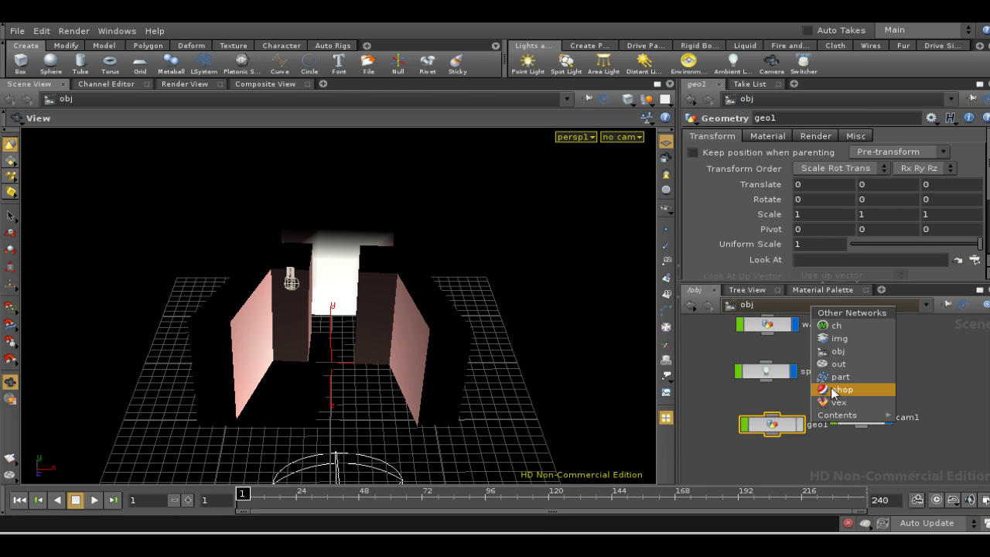
left_click(837, 363)
key("Tab")
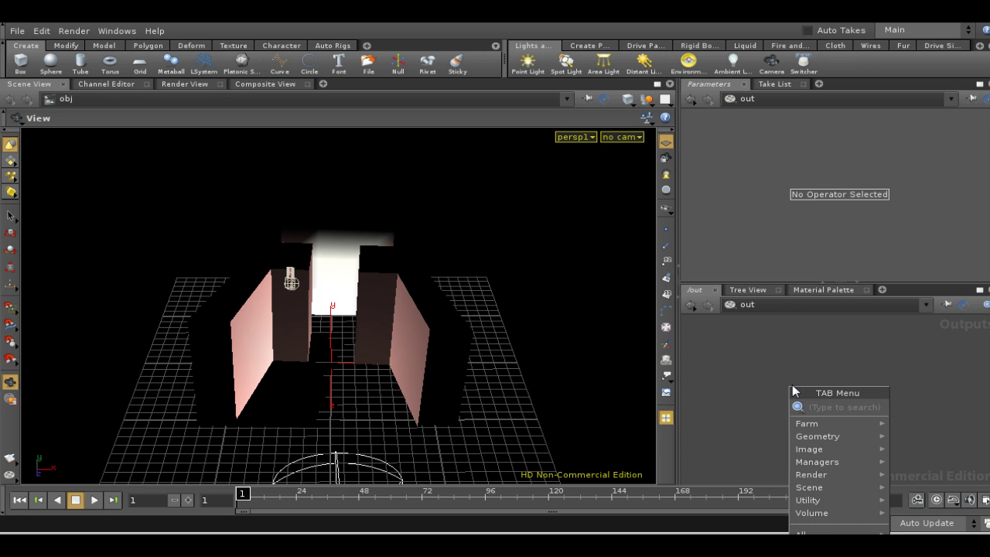
type("Mantra")
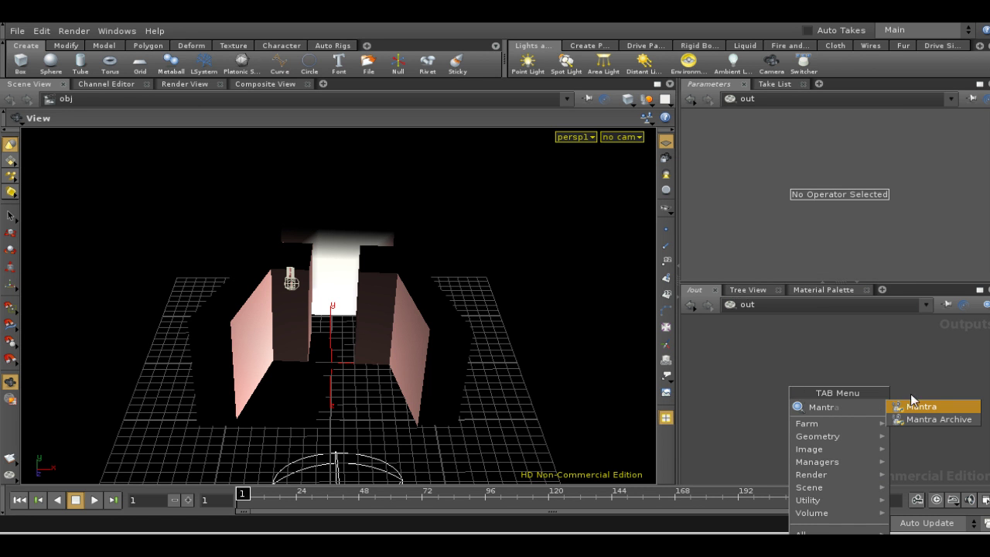
left_click(916, 410)
left_click(840, 371)
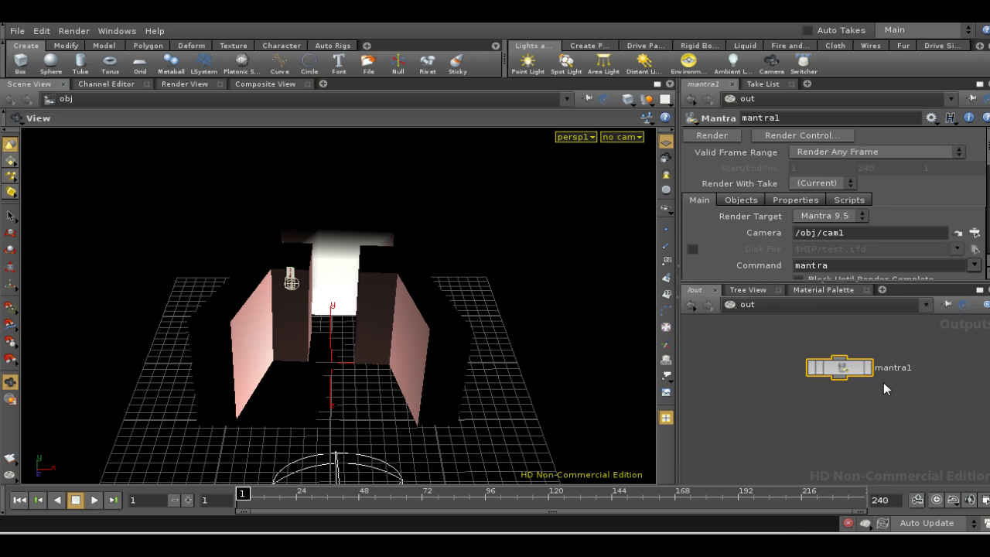
Step: Render a 640x480 test frame of the walls through cam1, then close MPlay
left_click(866, 368)
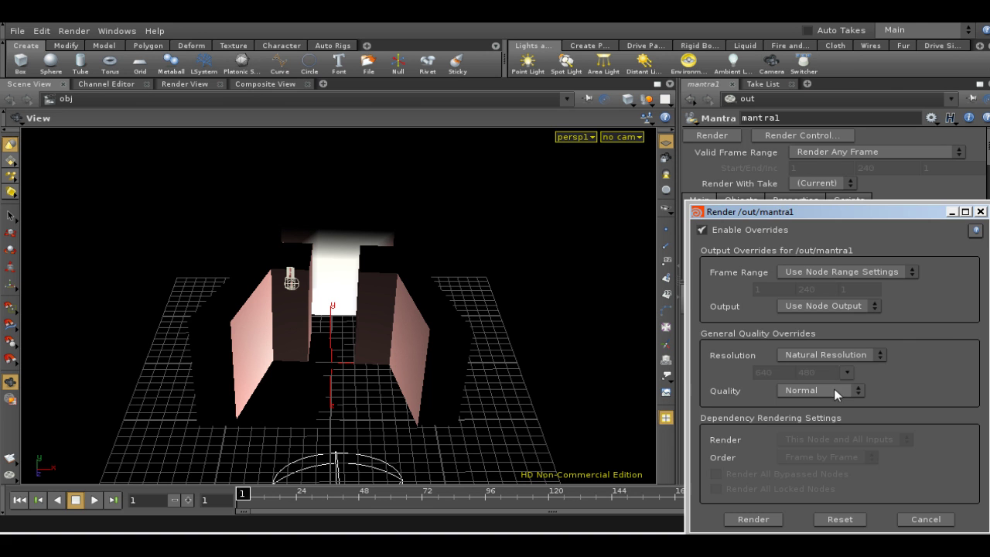
left_click(753, 519)
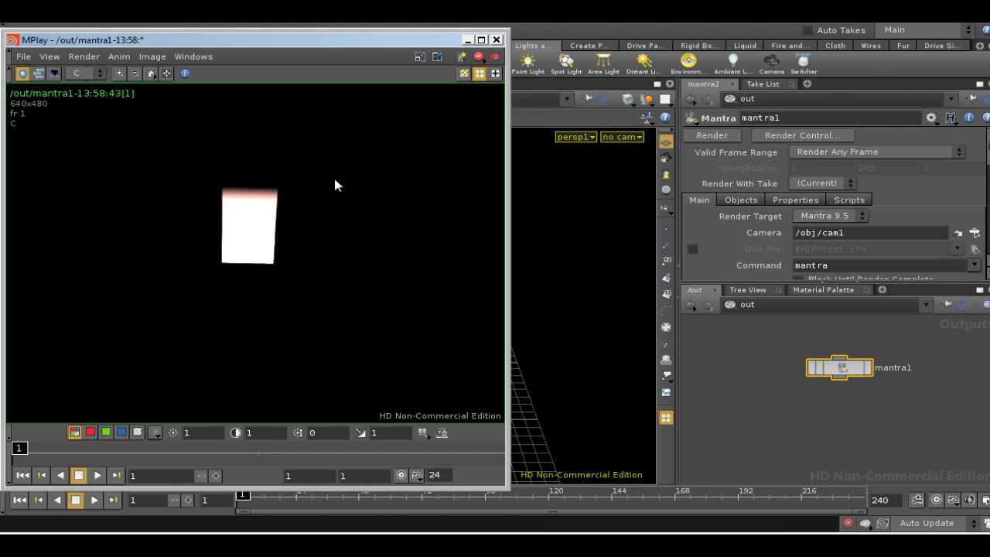
left_click(492, 57)
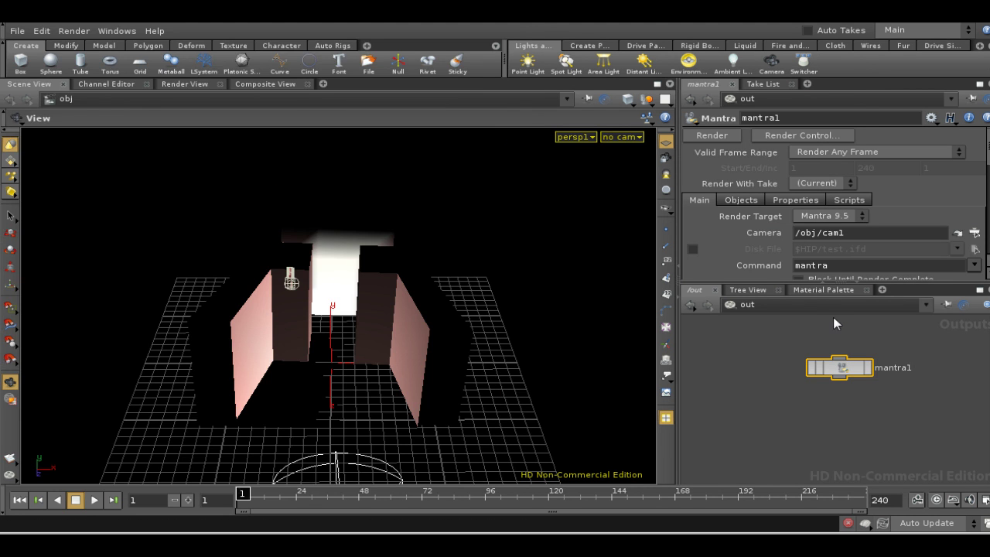
Step: Switch to /shop and create a VEX Global Illumination shader, v_gilight1, beside clay
left_click(821, 304)
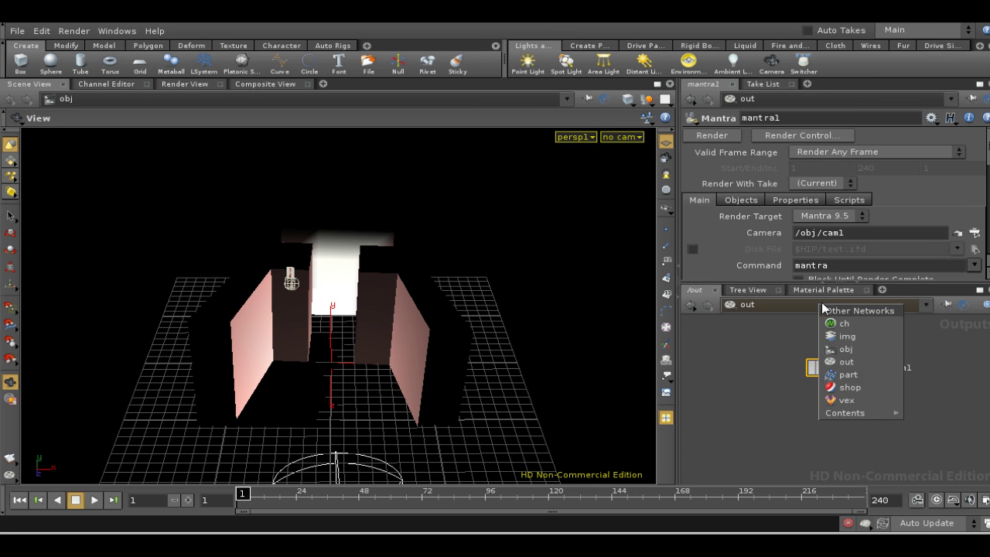
left_click(848, 386)
key("Tab")
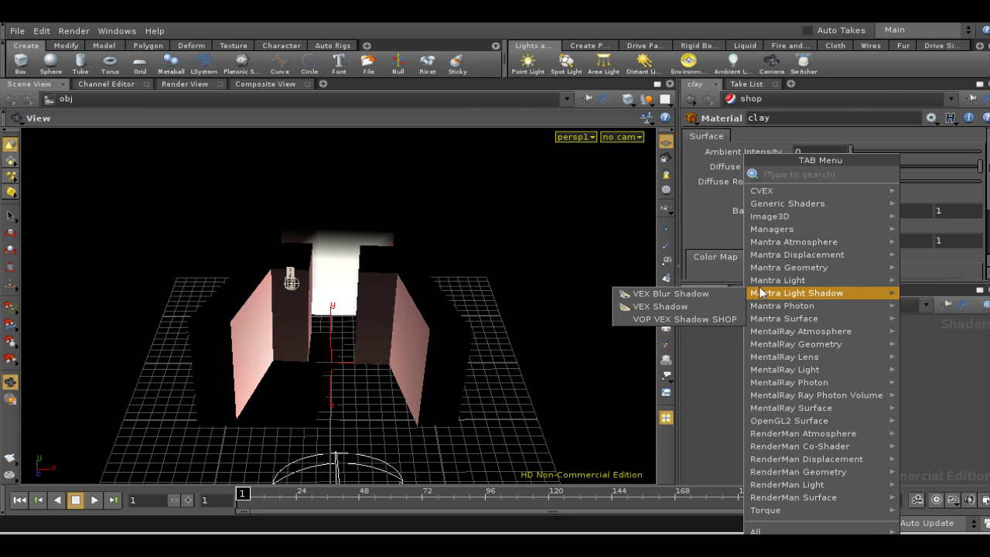
mouse_move(759, 284)
left_click(677, 344)
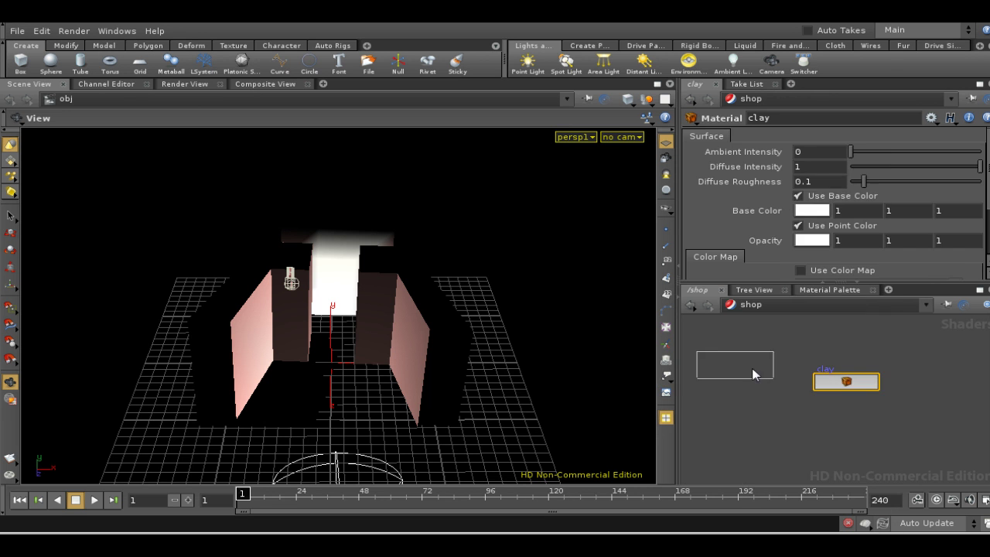
left_click(762, 389)
Step: Add a Light object, light1, at the /obj level
left_click(772, 305)
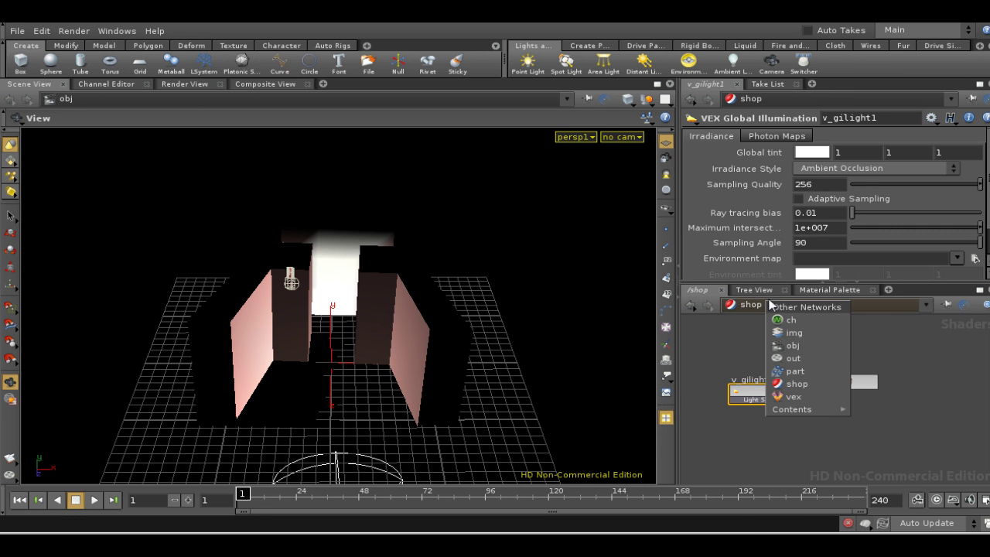
left_click(782, 345)
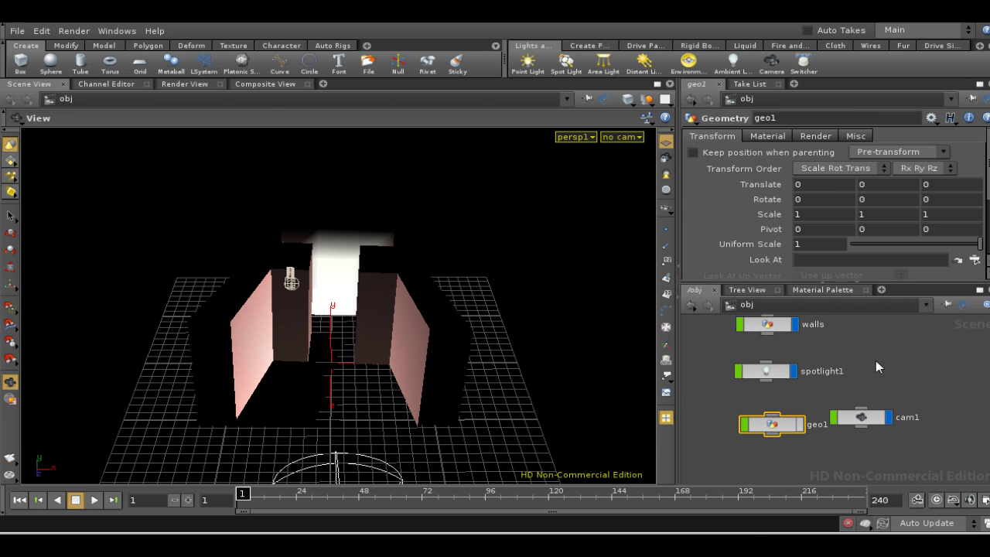
key("Tab")
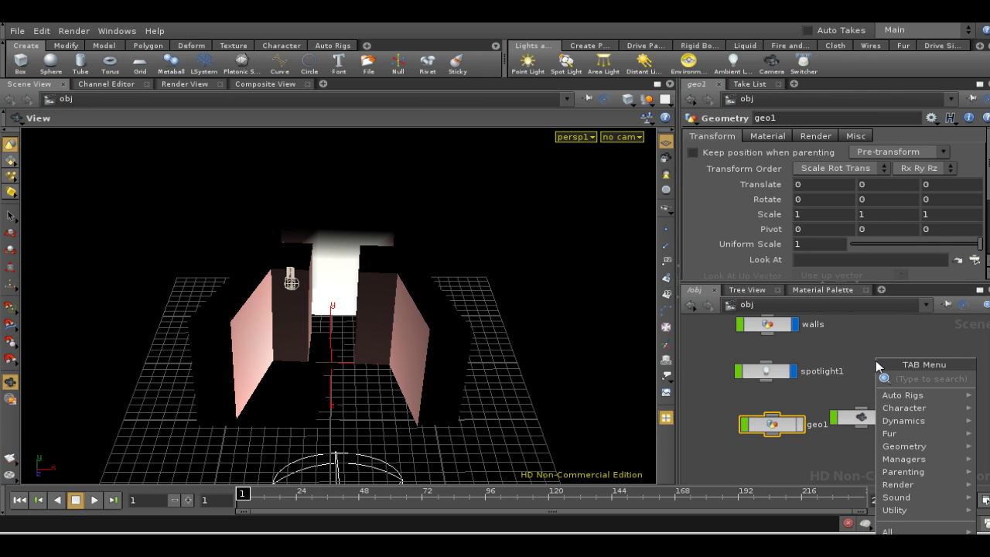
mouse_move(911, 485)
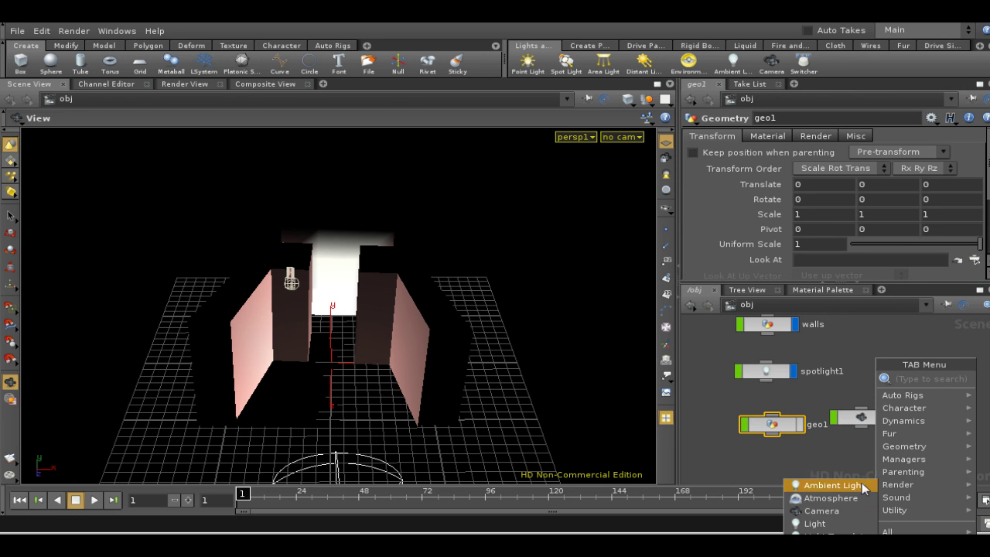
left_click(813, 523)
left_click(876, 364)
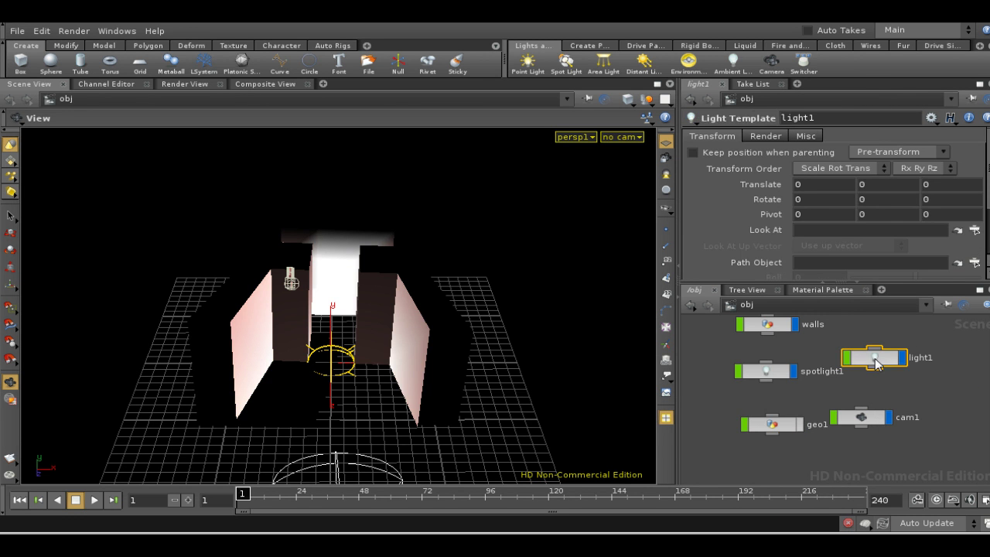
Step: Set light1's Light Shader under Render > Shaders to /shop/v_gilight1
left_click(767, 137)
left_click(779, 184)
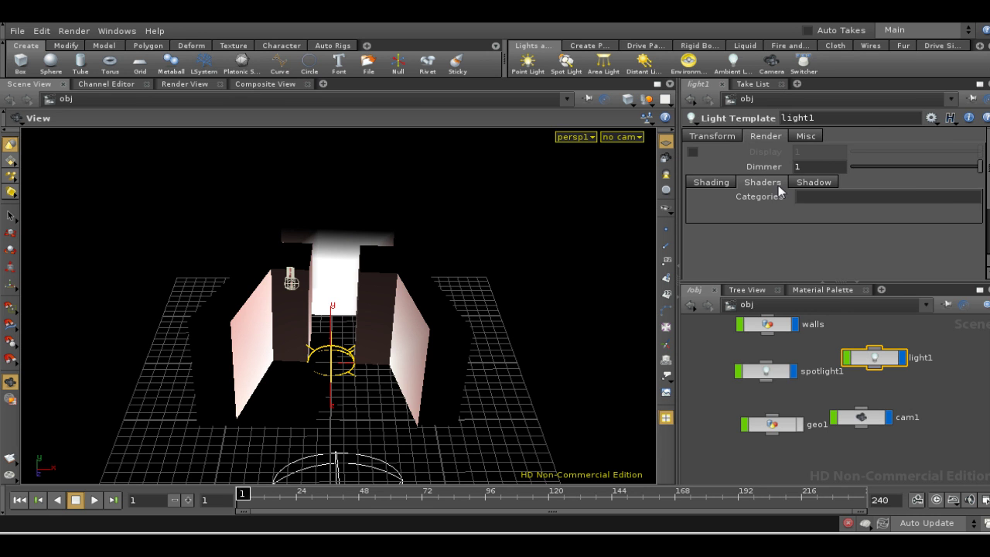
left_click(972, 199)
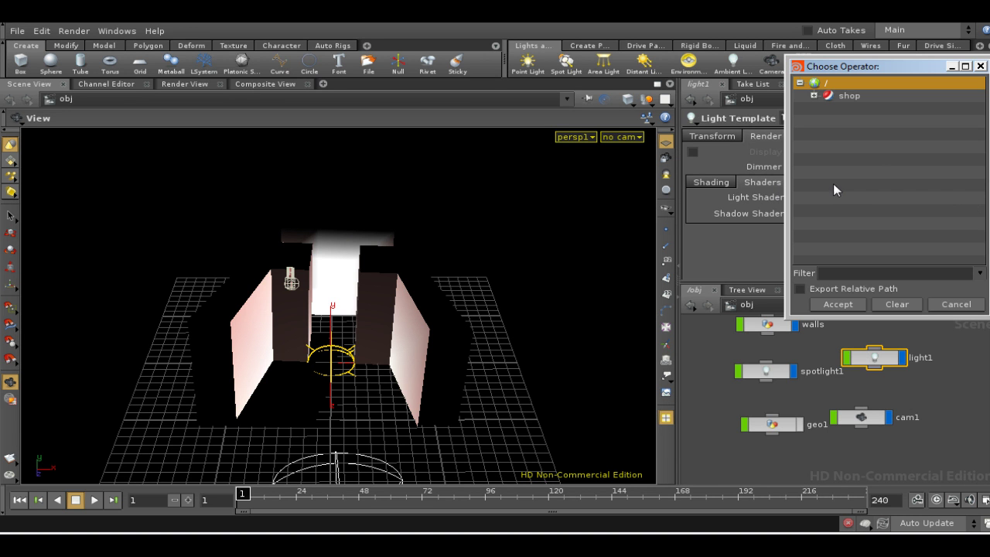
left_click(814, 96)
left_click(852, 109)
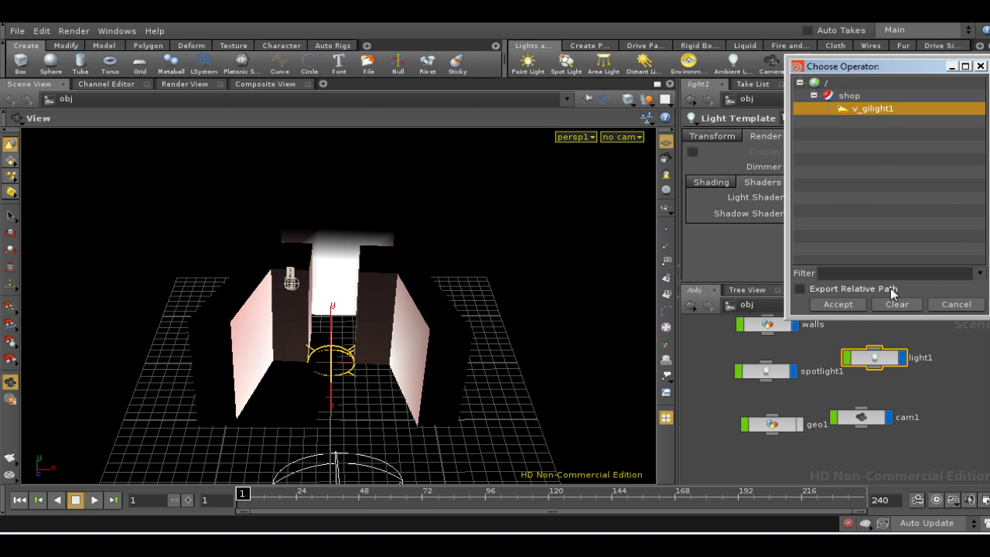
left_click(855, 302)
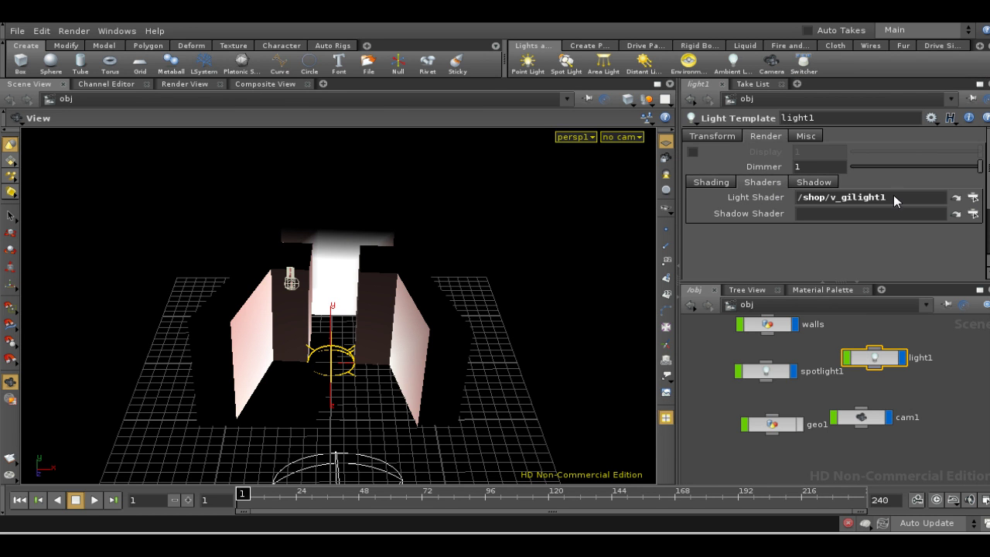
left_click(957, 198)
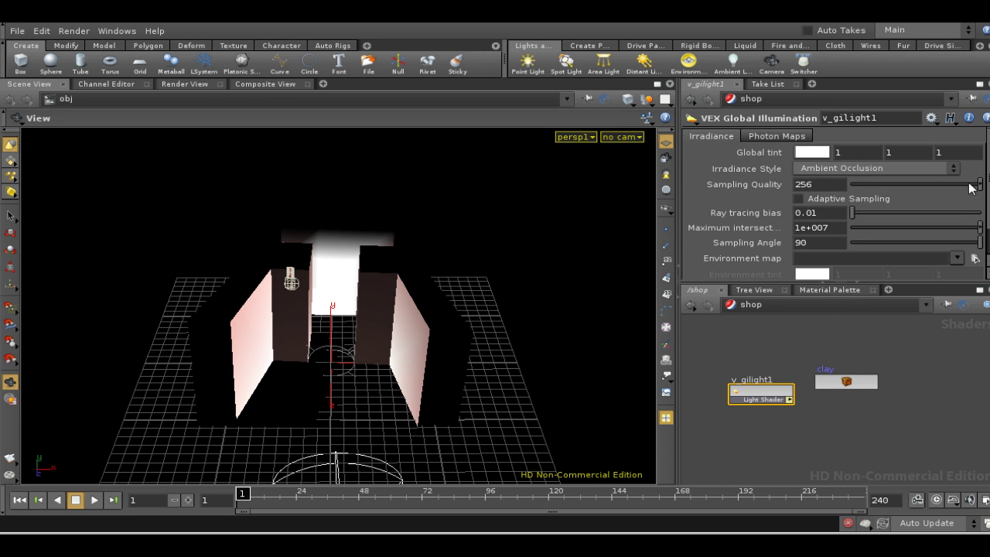
Step: Set v_gilight1's Sampling Quality to 32 and Irradiance Style to Full Irradiance
left_click(820, 187)
type("32")
key("Return")
left_click(837, 169)
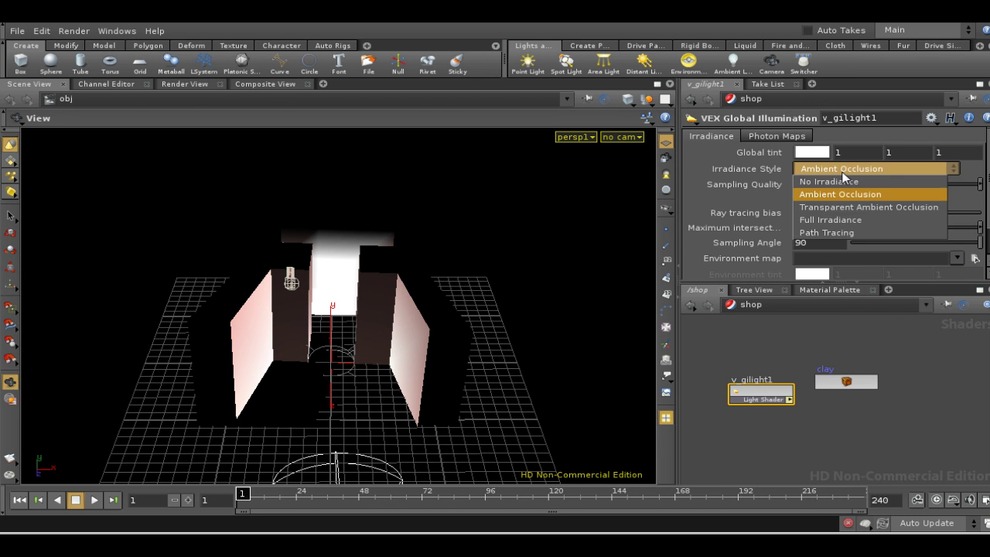
left_click(839, 223)
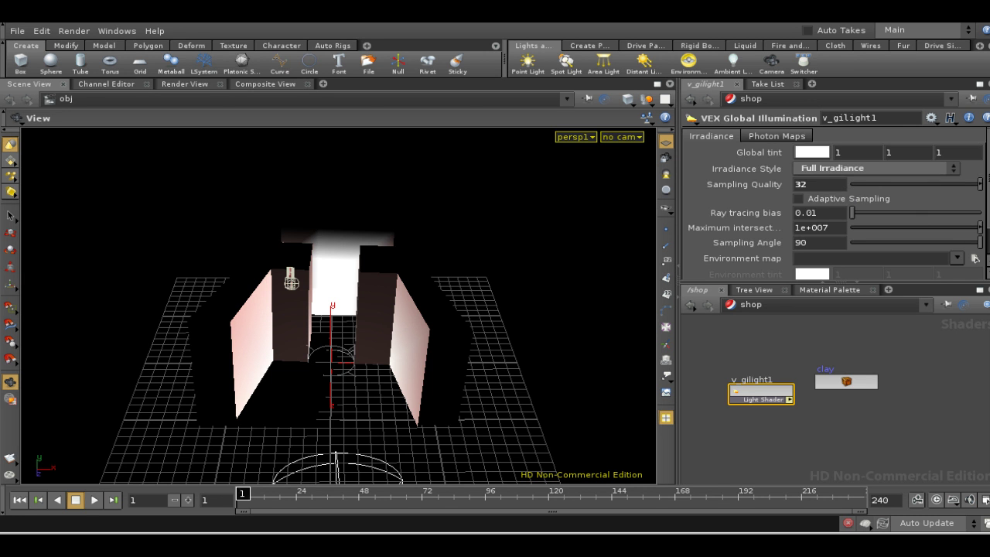
scroll(832, 202, "down", 2)
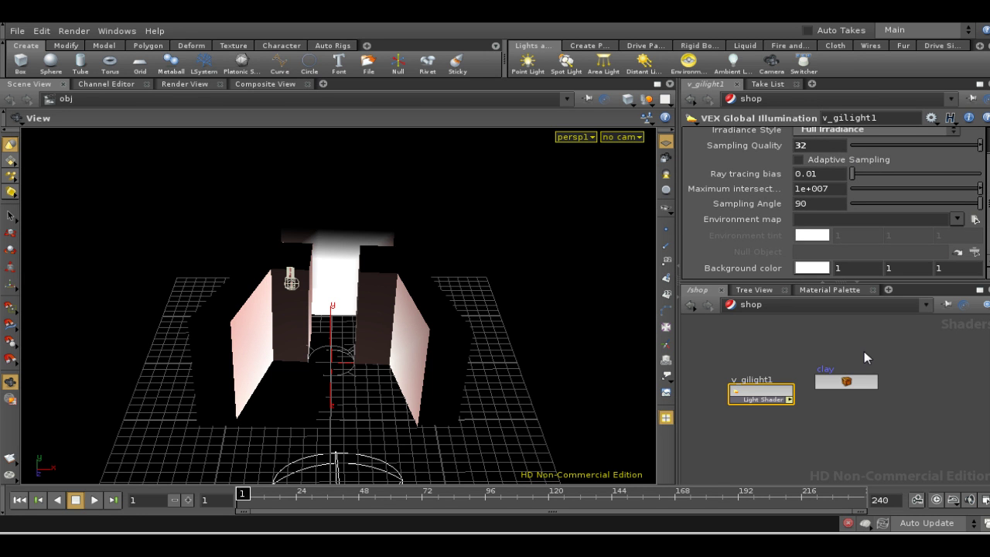
Step: Switch to /out and render the walls scene from mantra1
left_click(755, 307)
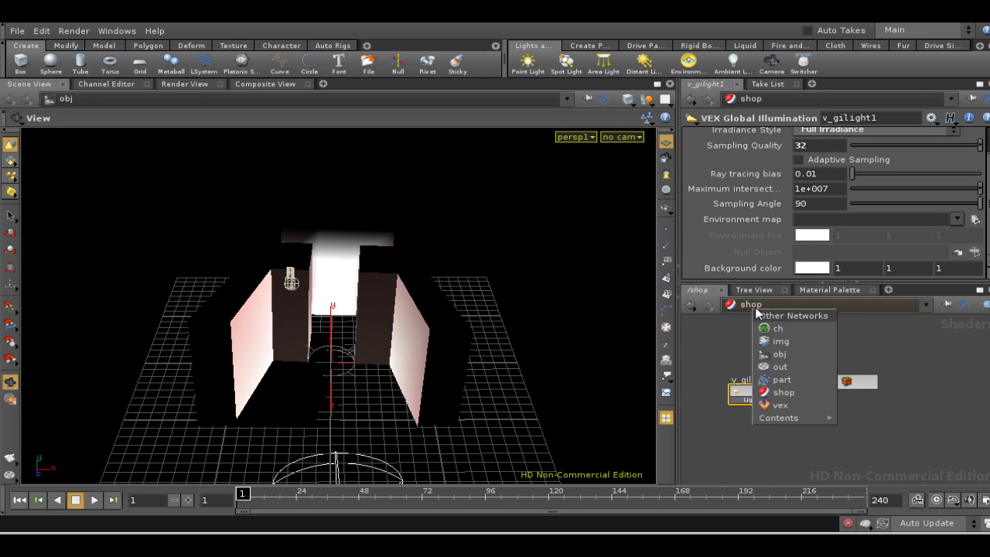
left_click(779, 366)
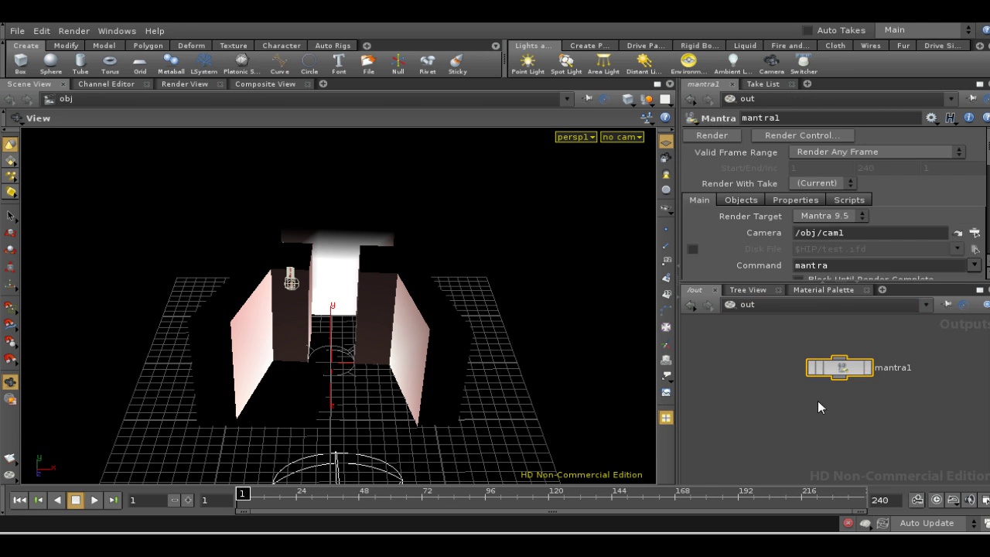
left_click(869, 370)
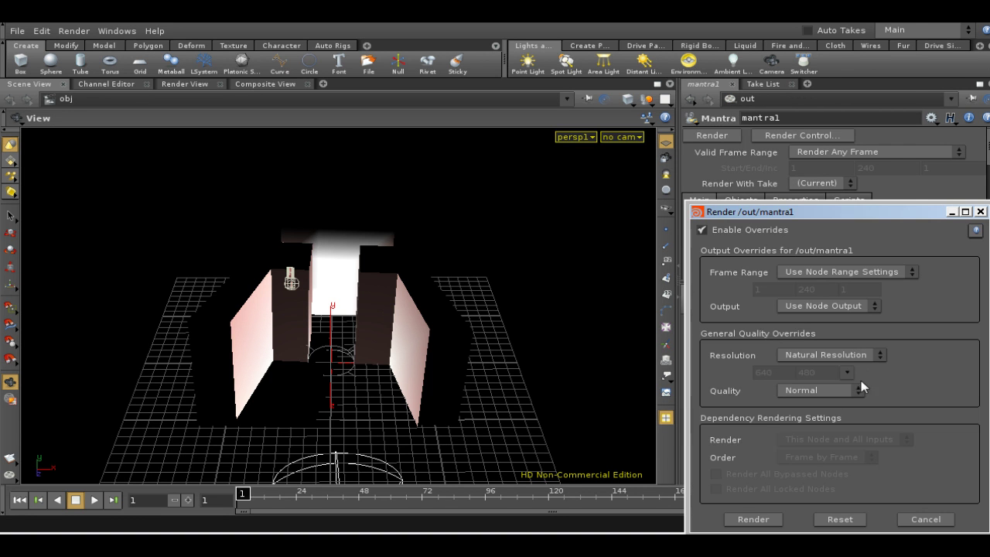
left_click(753, 519)
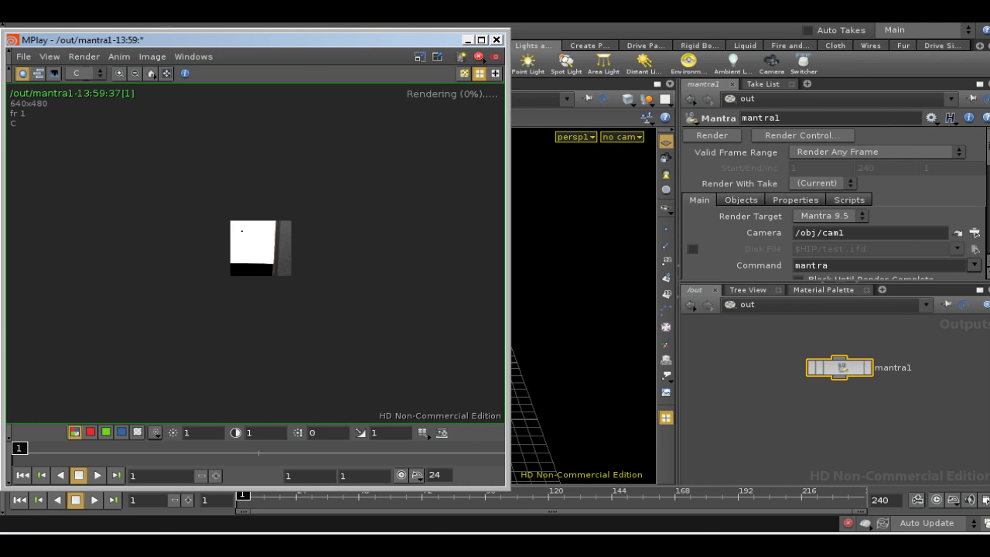
Step: Let the full-irradiance 640x480 Mantra render of the grey walls finish in MPlay
right_click(883, 523)
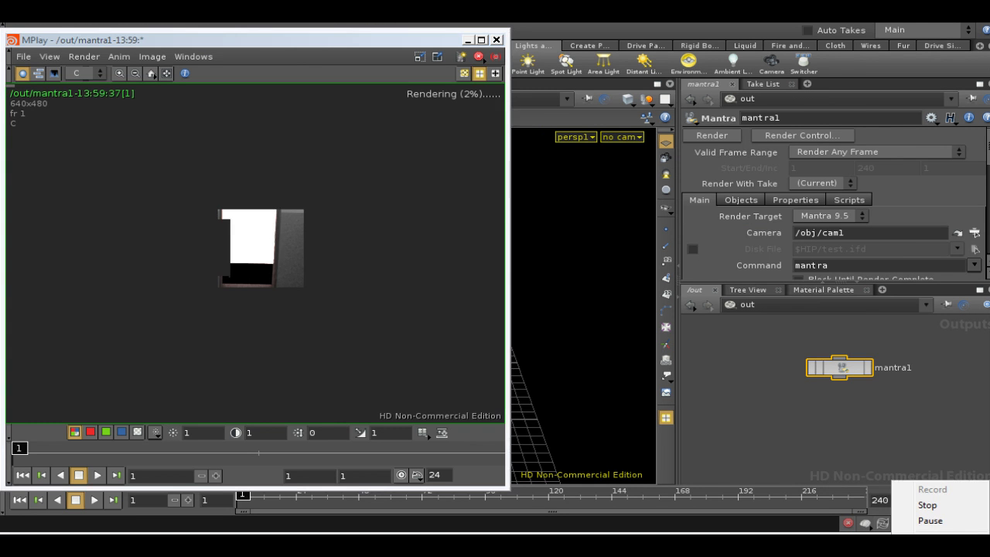
left_click(931, 521)
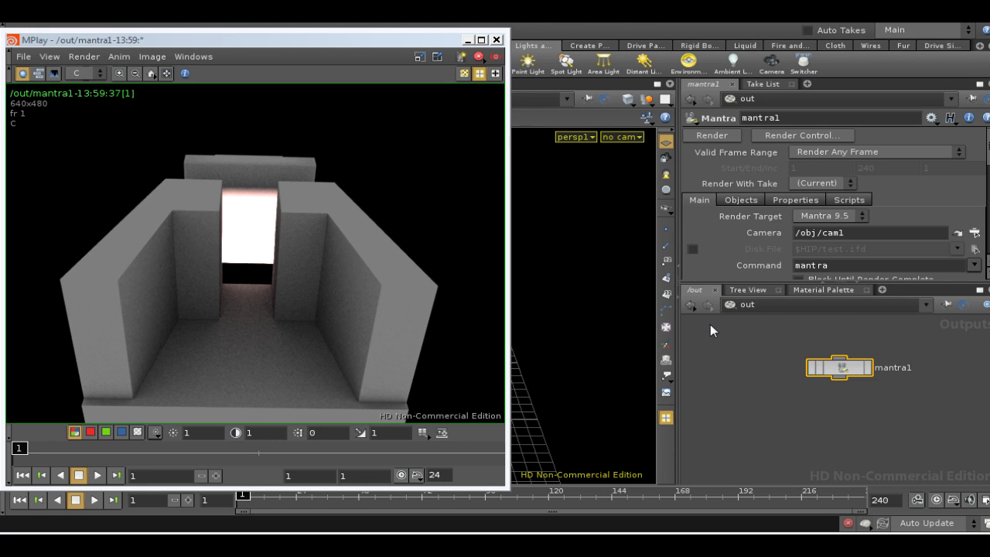
Step: In /shop, set the v_gilight1 shader's Background color from white to black (0 0 0)
left_click(762, 305)
left_click(788, 389)
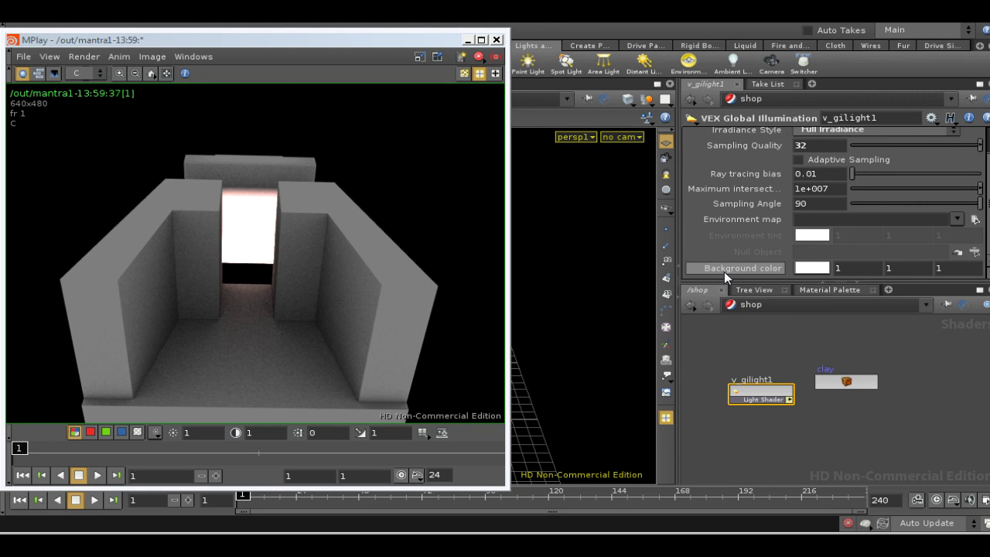
scroll(833, 203, "up", 2)
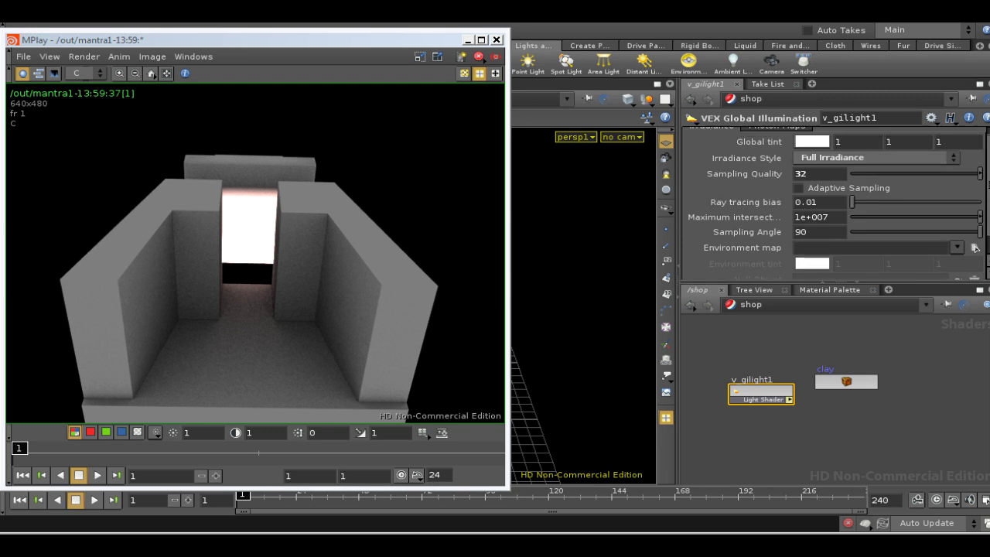
scroll(833, 202, "down", 2)
scroll(820, 197, "up", 2)
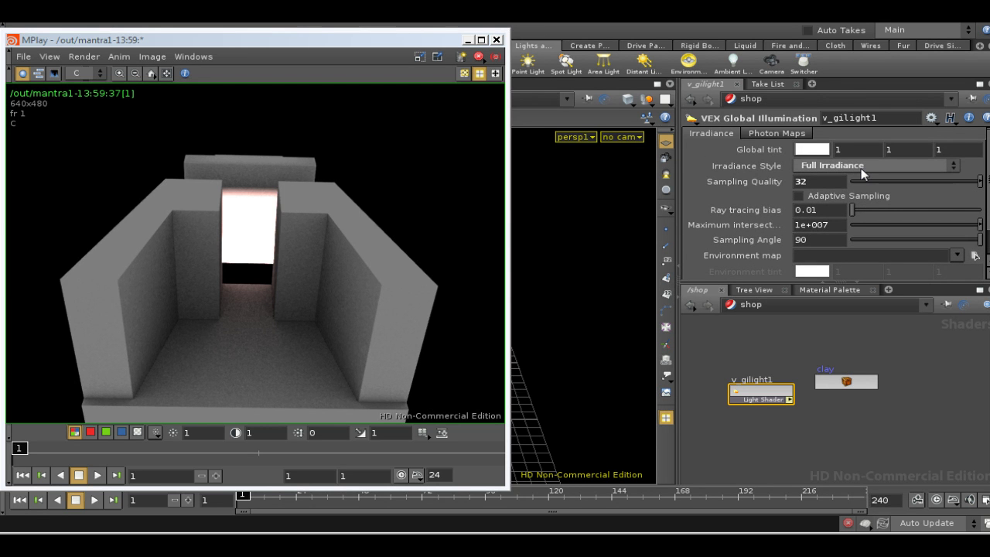
scroll(833, 203, "down", 2)
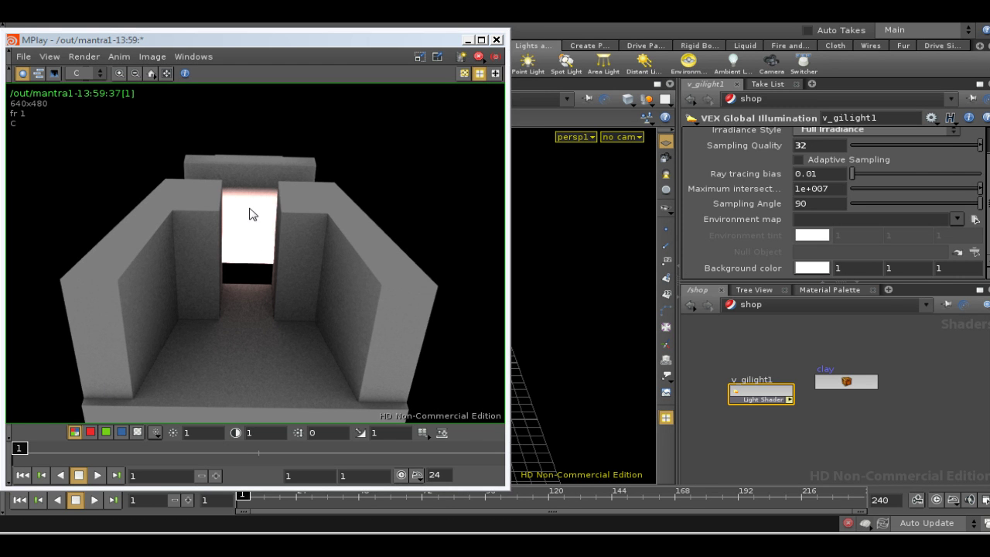
right_click(815, 268)
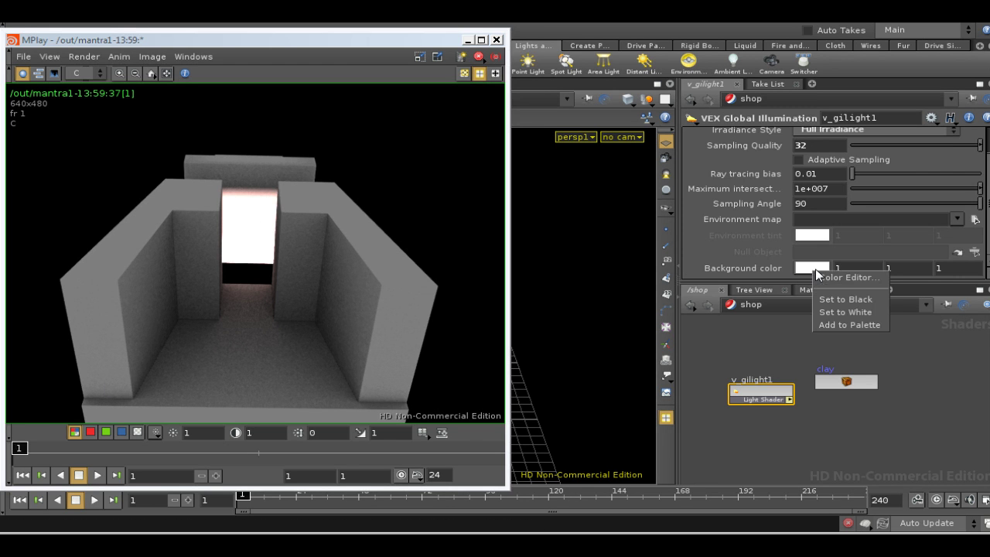
left_click(830, 300)
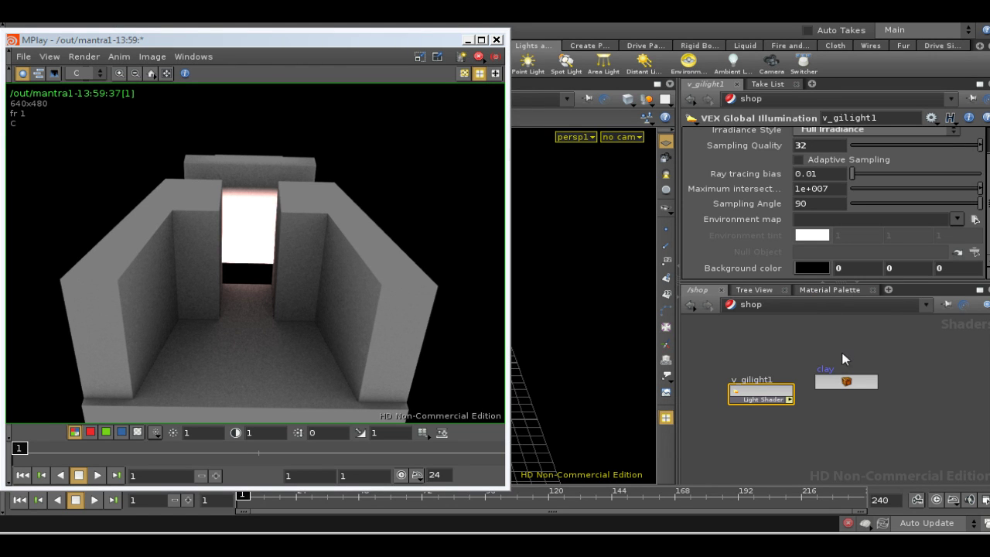
Step: Render mantra1 from /out as frame 2 using the black GI background
key("n")
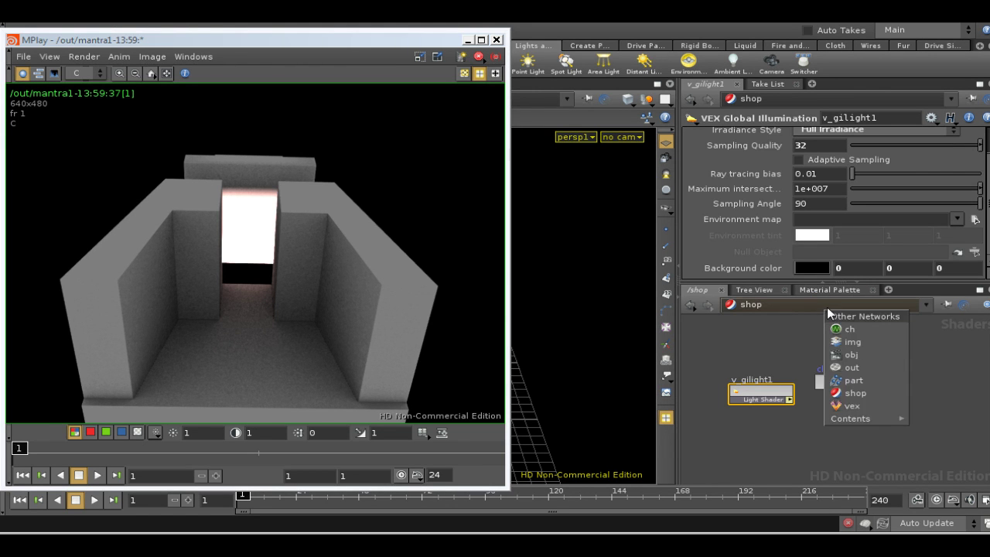
left_click(848, 369)
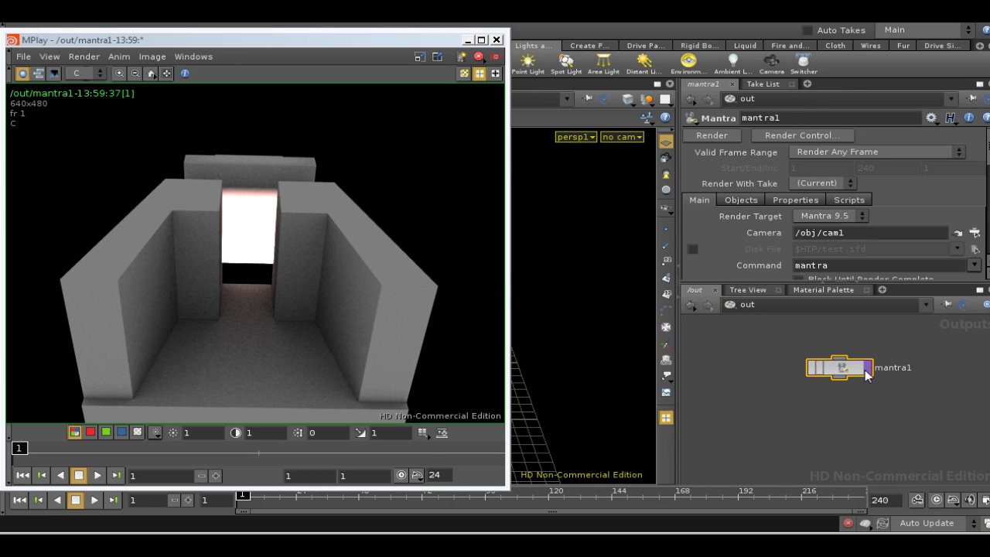
left_click(843, 368)
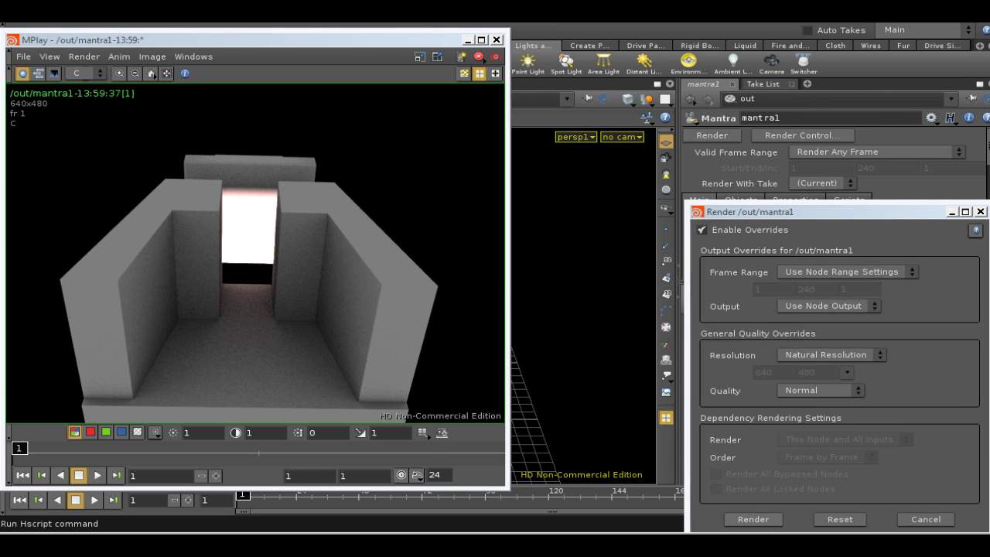
left_click(753, 519)
right_click(882, 523)
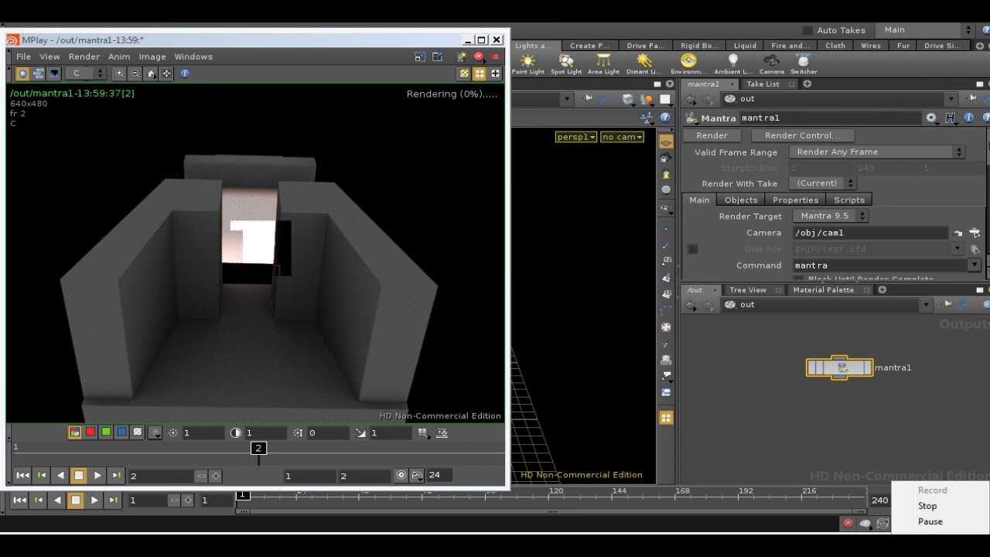
left_click(913, 523)
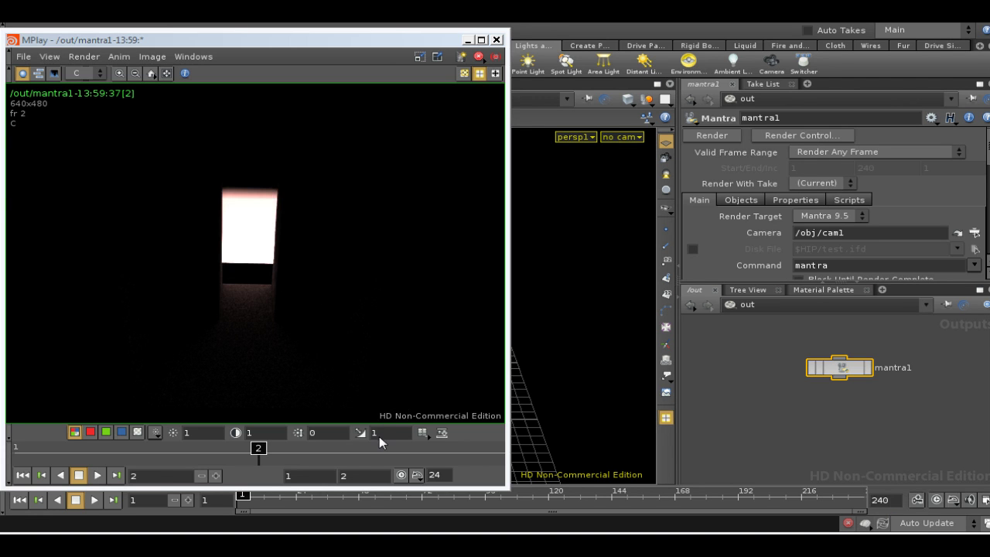
Step: Raise the MPlay display gamma to 2 to reveal the grainy bounced light on the floor
middle_click_drag(379, 436, 457, 375)
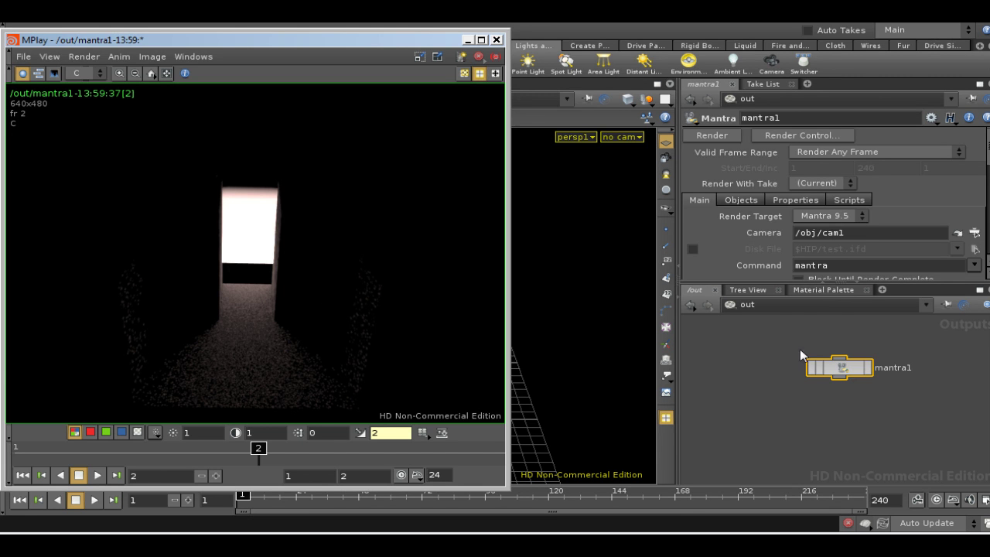
Step: Return to /out and render mantra1 again as frame 3
left_click(808, 307)
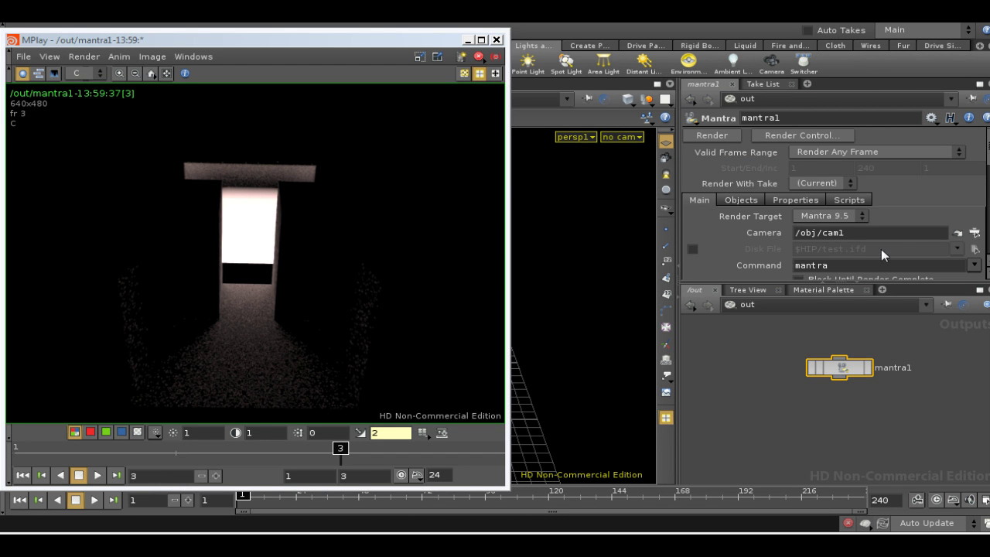
scroll(851, 217, "down", 3)
scroll(851, 216, "up", 3)
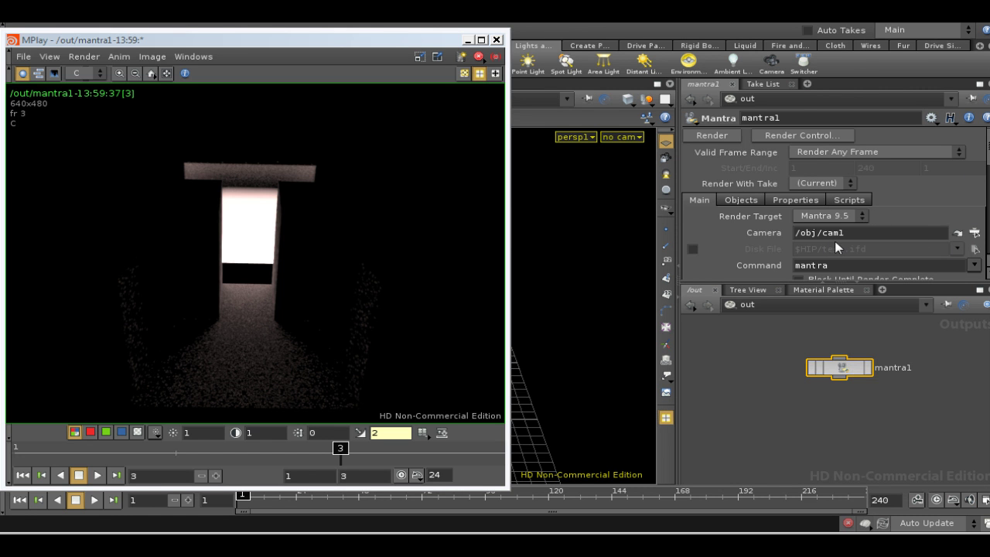
Step: Show mantra1's PBR ray limits: Reflect 10, Glossy 1, Diffuse 0, Raytracing Bias 0.01
left_click(792, 201)
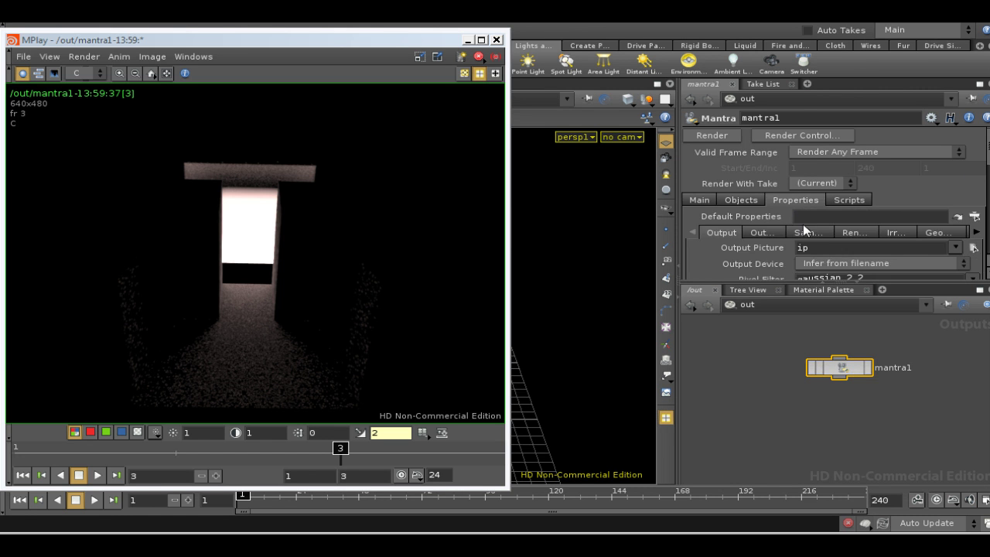
left_click(977, 232)
left_click(977, 232)
left_click(976, 232)
left_click(976, 232)
left_click(977, 232)
left_click(977, 232)
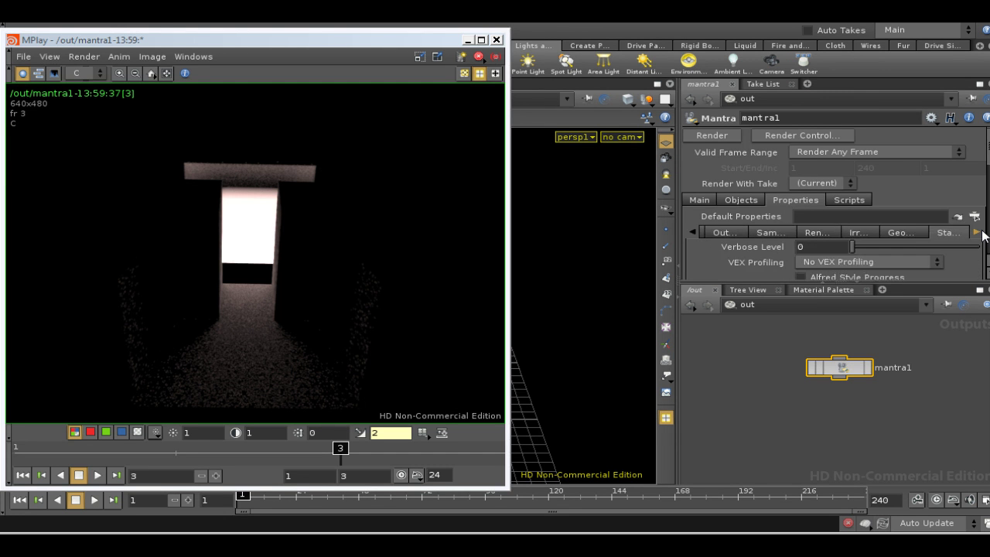
left_click(976, 232)
scroll(978, 232, "down", 2)
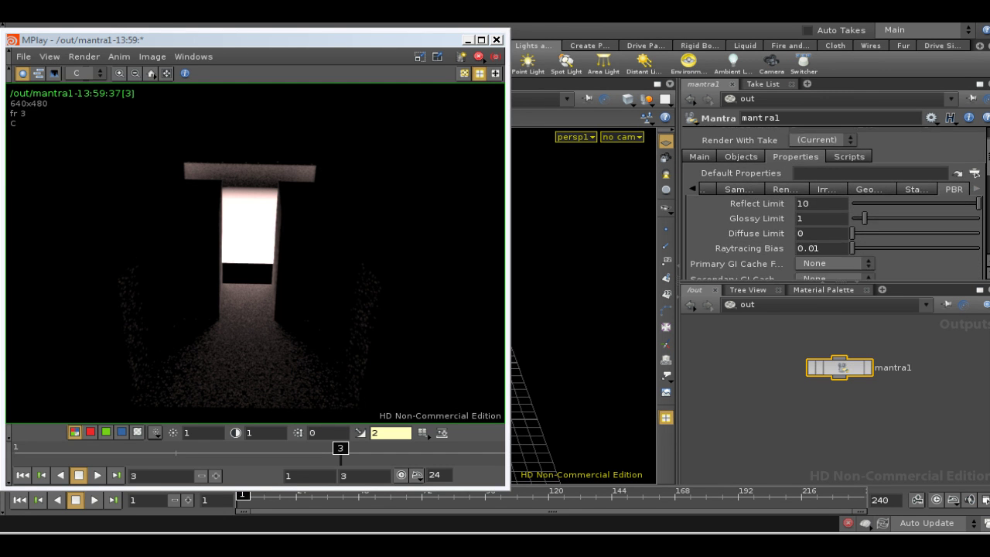
scroll(976, 176, "down", 1)
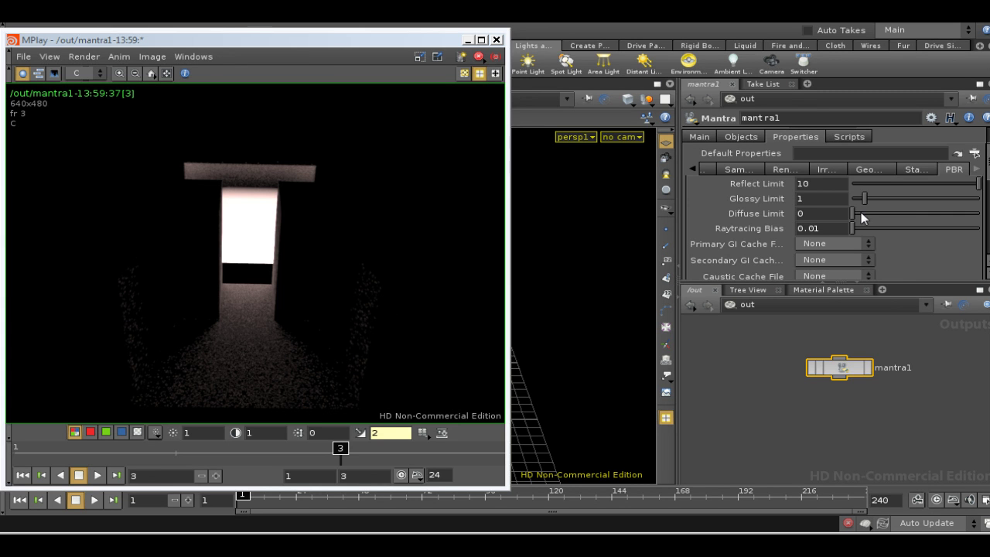
Step: Increase mantra1's Diffuse Limit from 0 to 3
left_click_drag(851, 213, 874, 213)
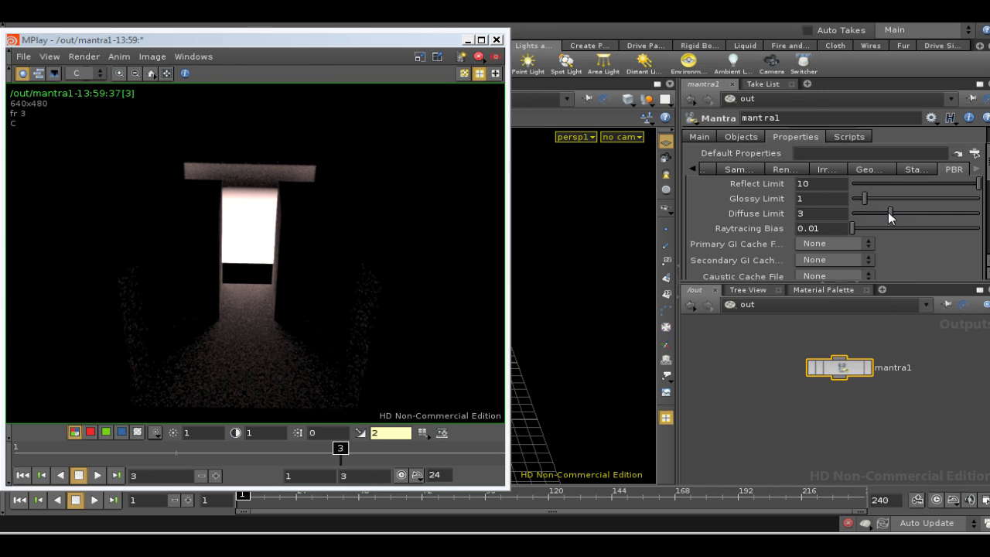